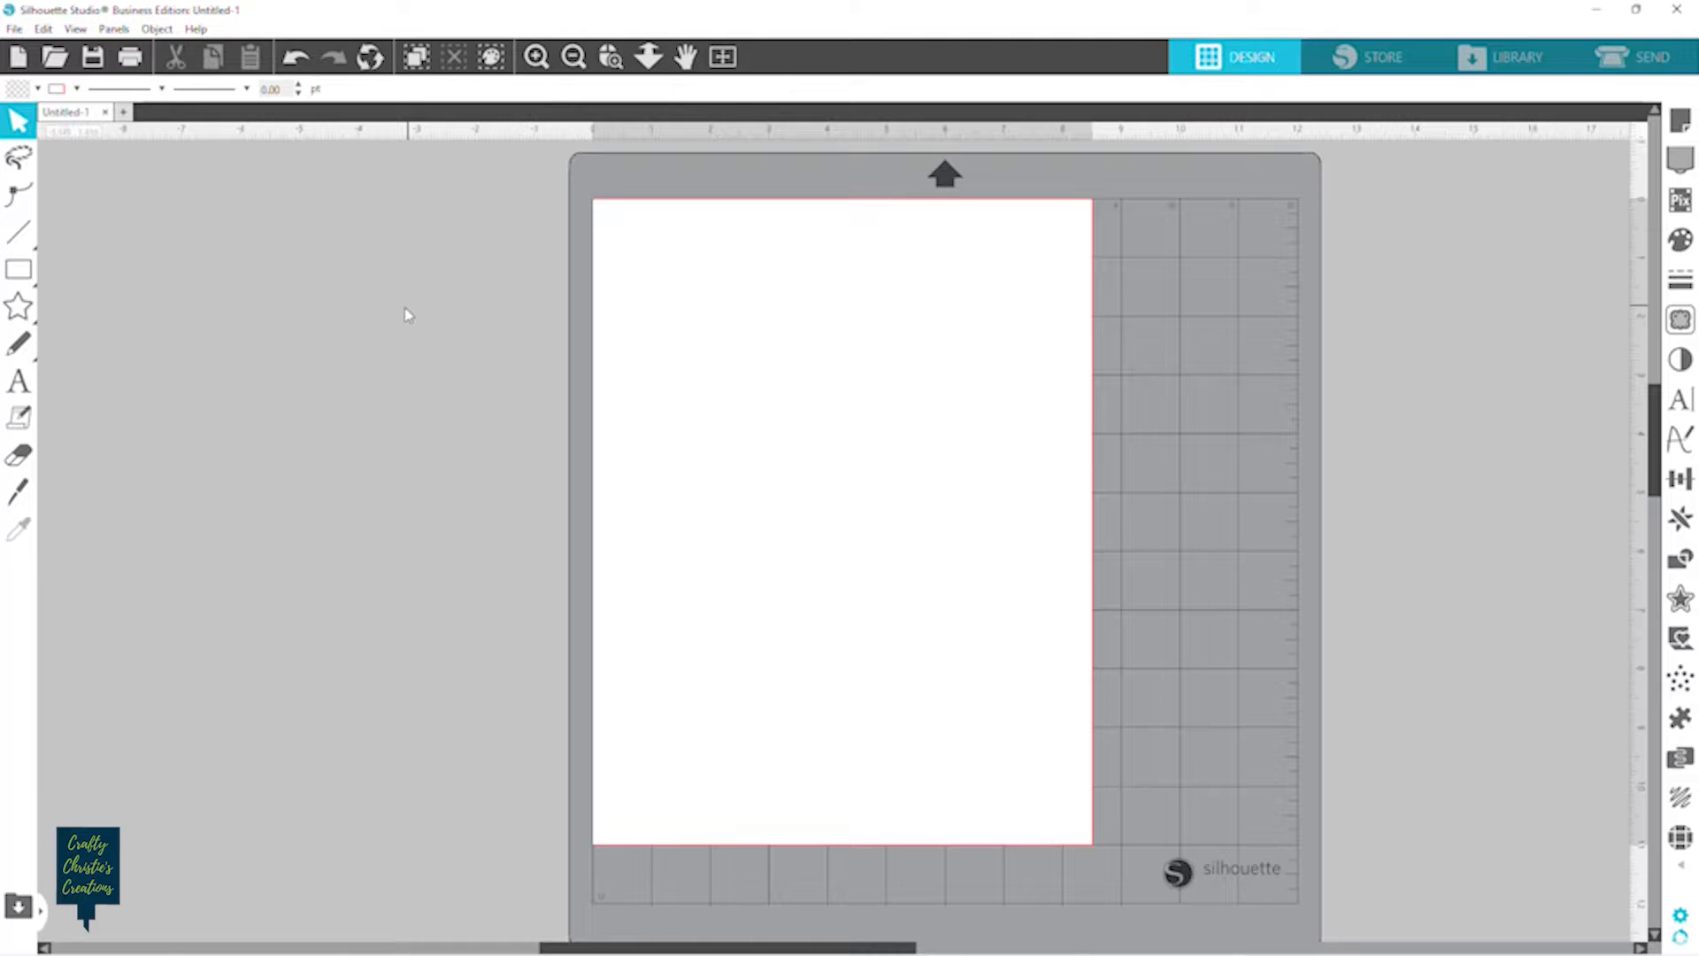
Draw a large heart shape on the page and set its width to 8 inches.
left_click(18, 306)
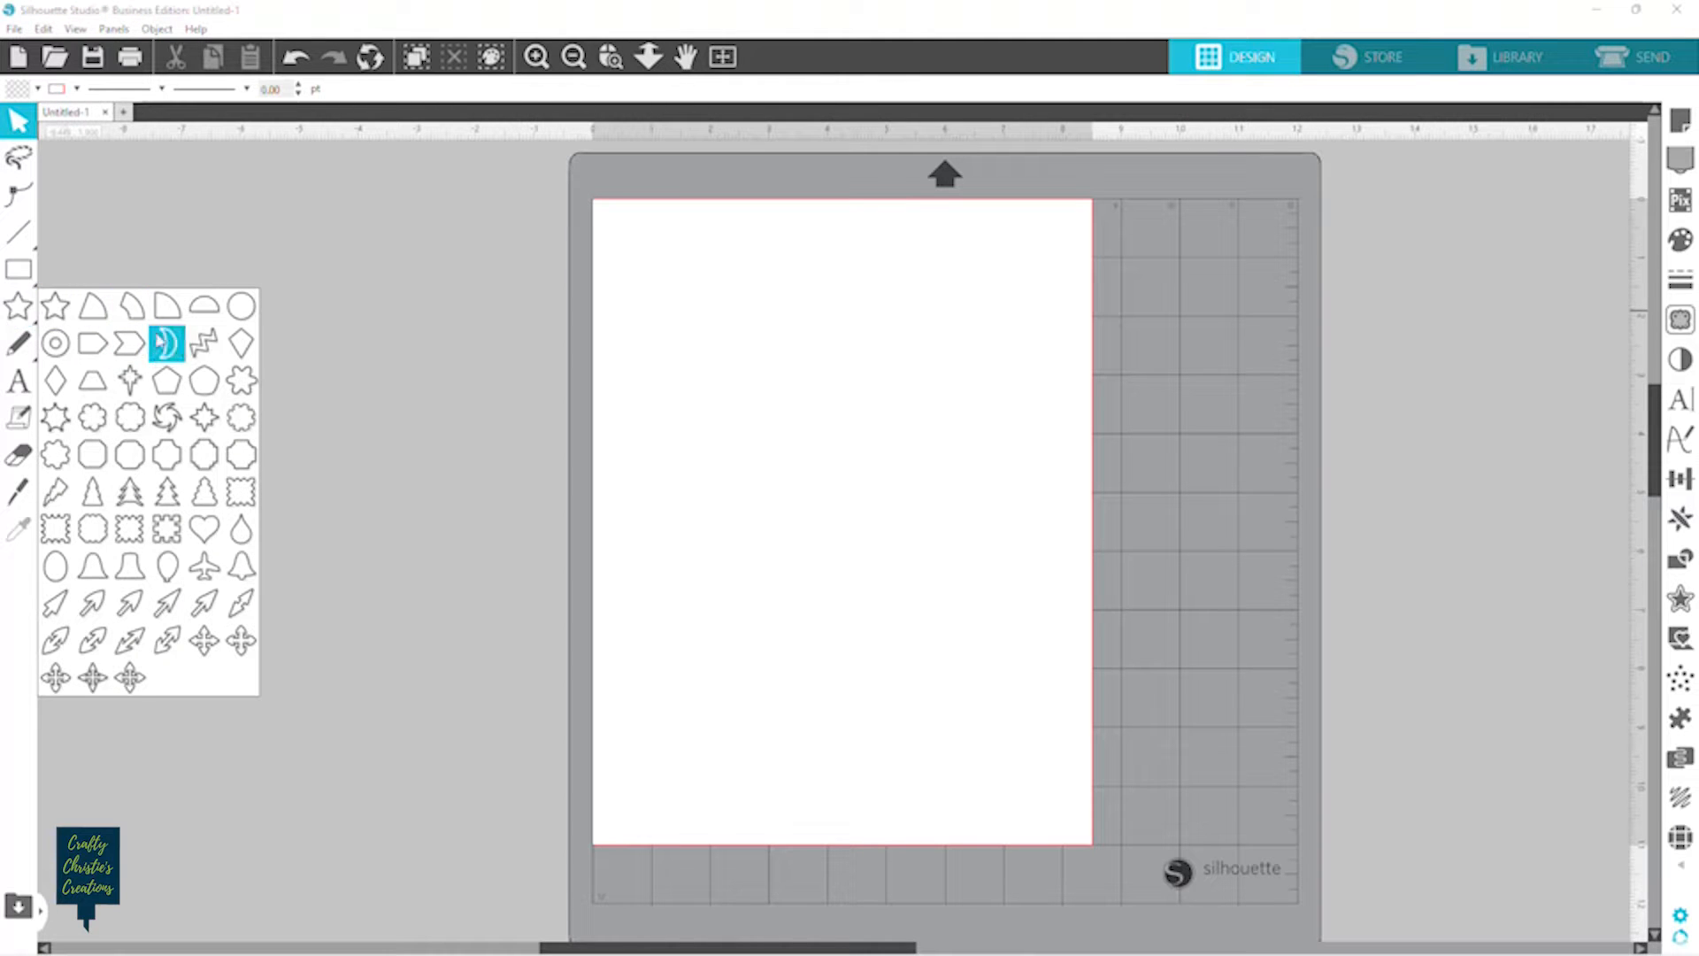
left_click(204, 530)
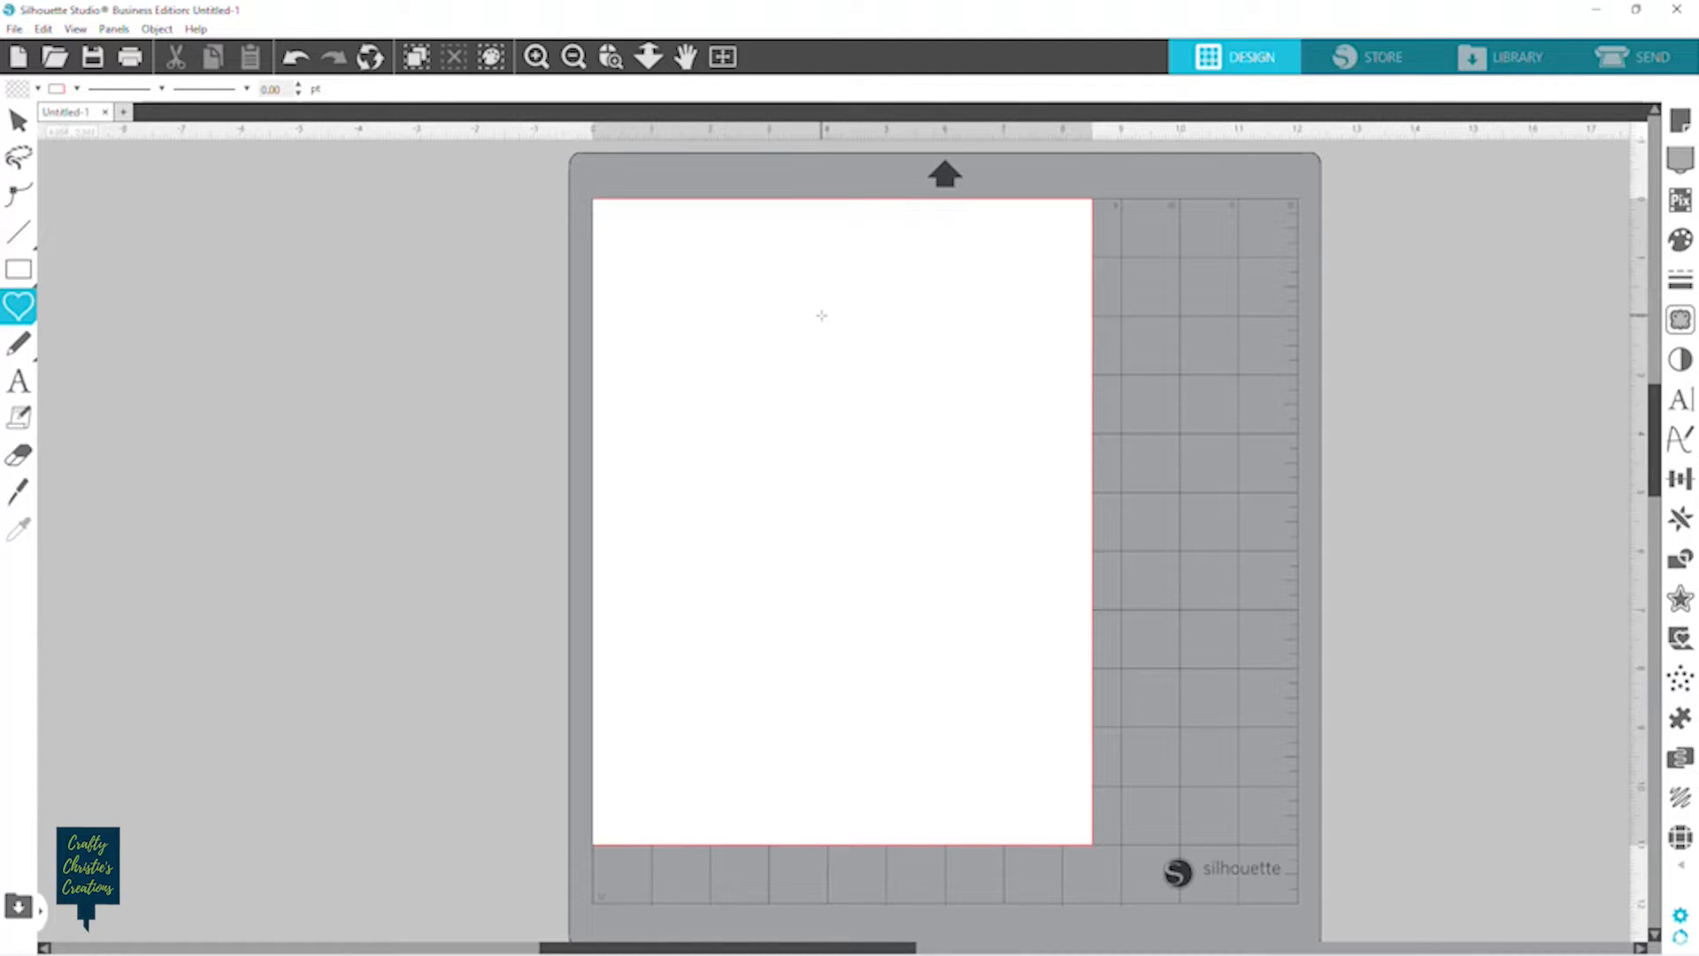
left_click_drag(822, 316, 823, 675)
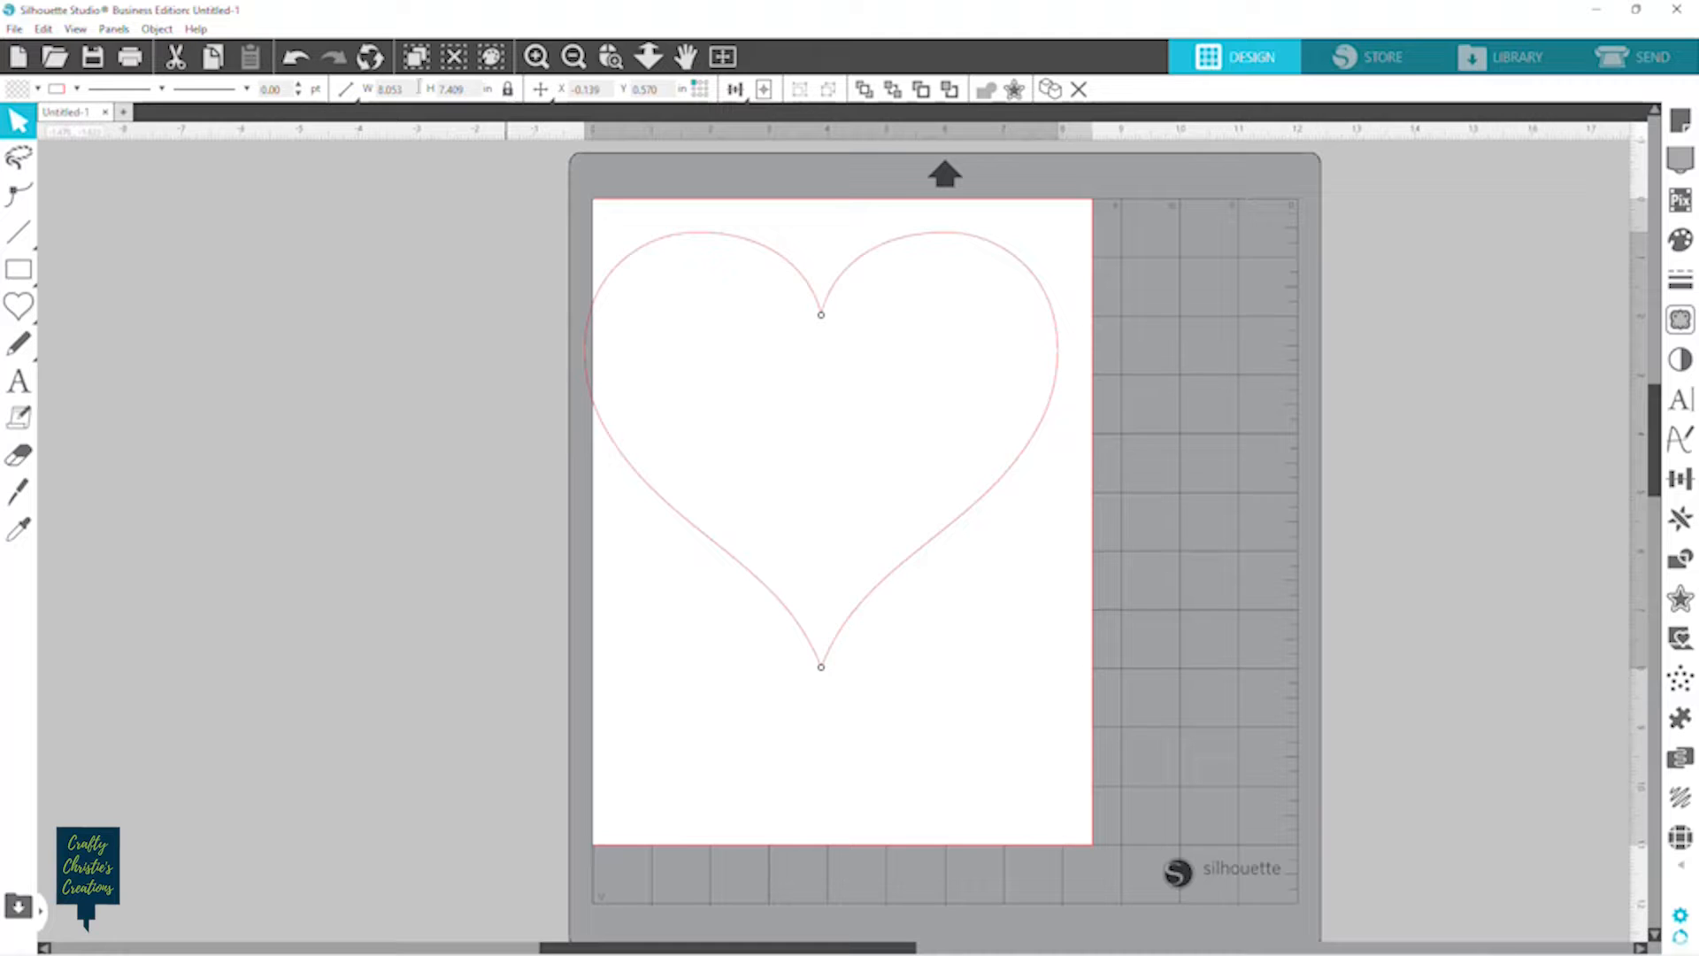
left_click(394, 89)
type("8")
key("Return")
Convert the heart to a path and center it on the page.
left_click(889, 580)
right_click(888, 577)
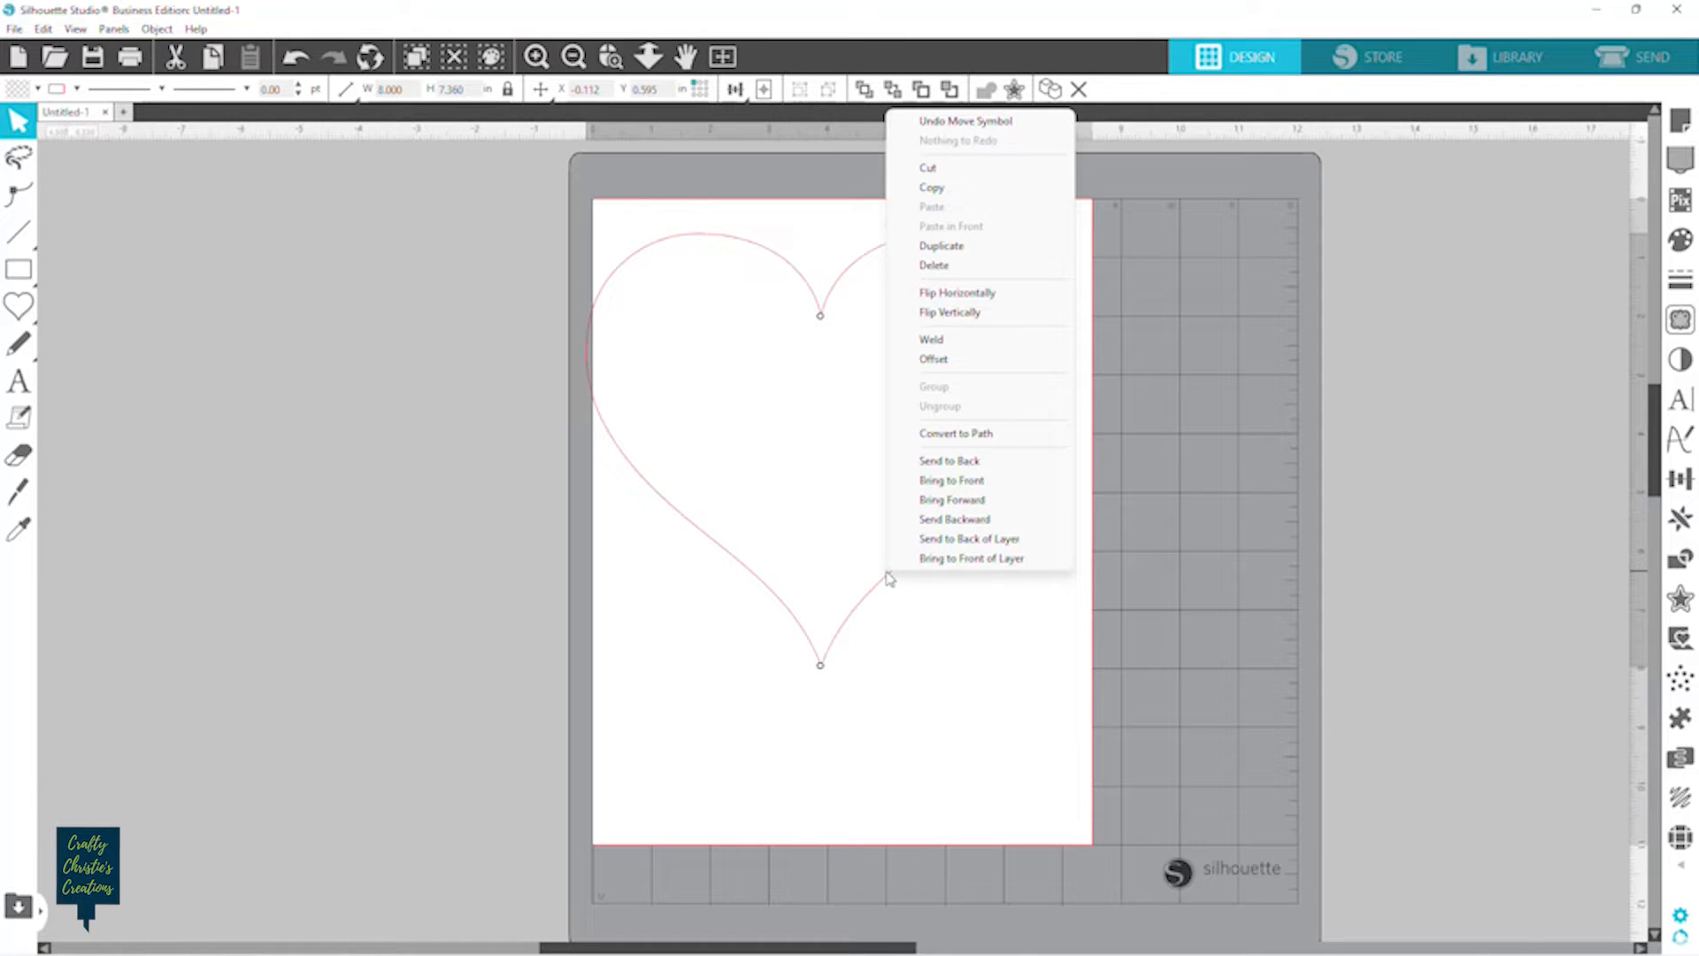
left_click(977, 435)
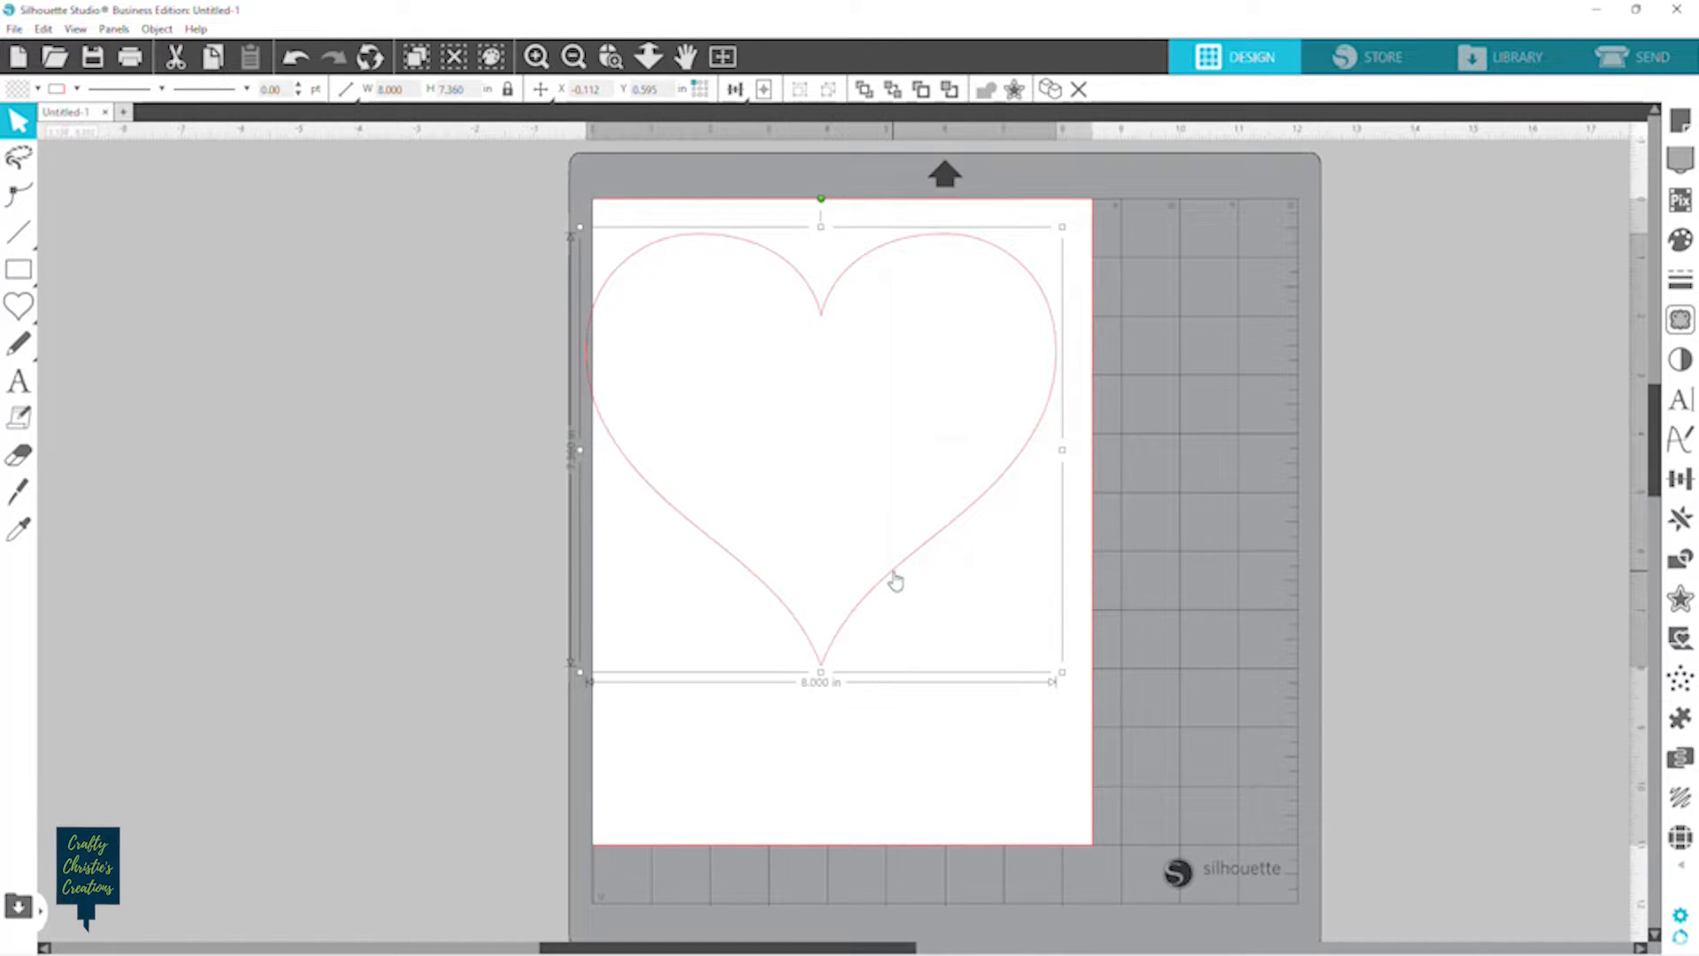
left_click_drag(896, 581, 918, 630)
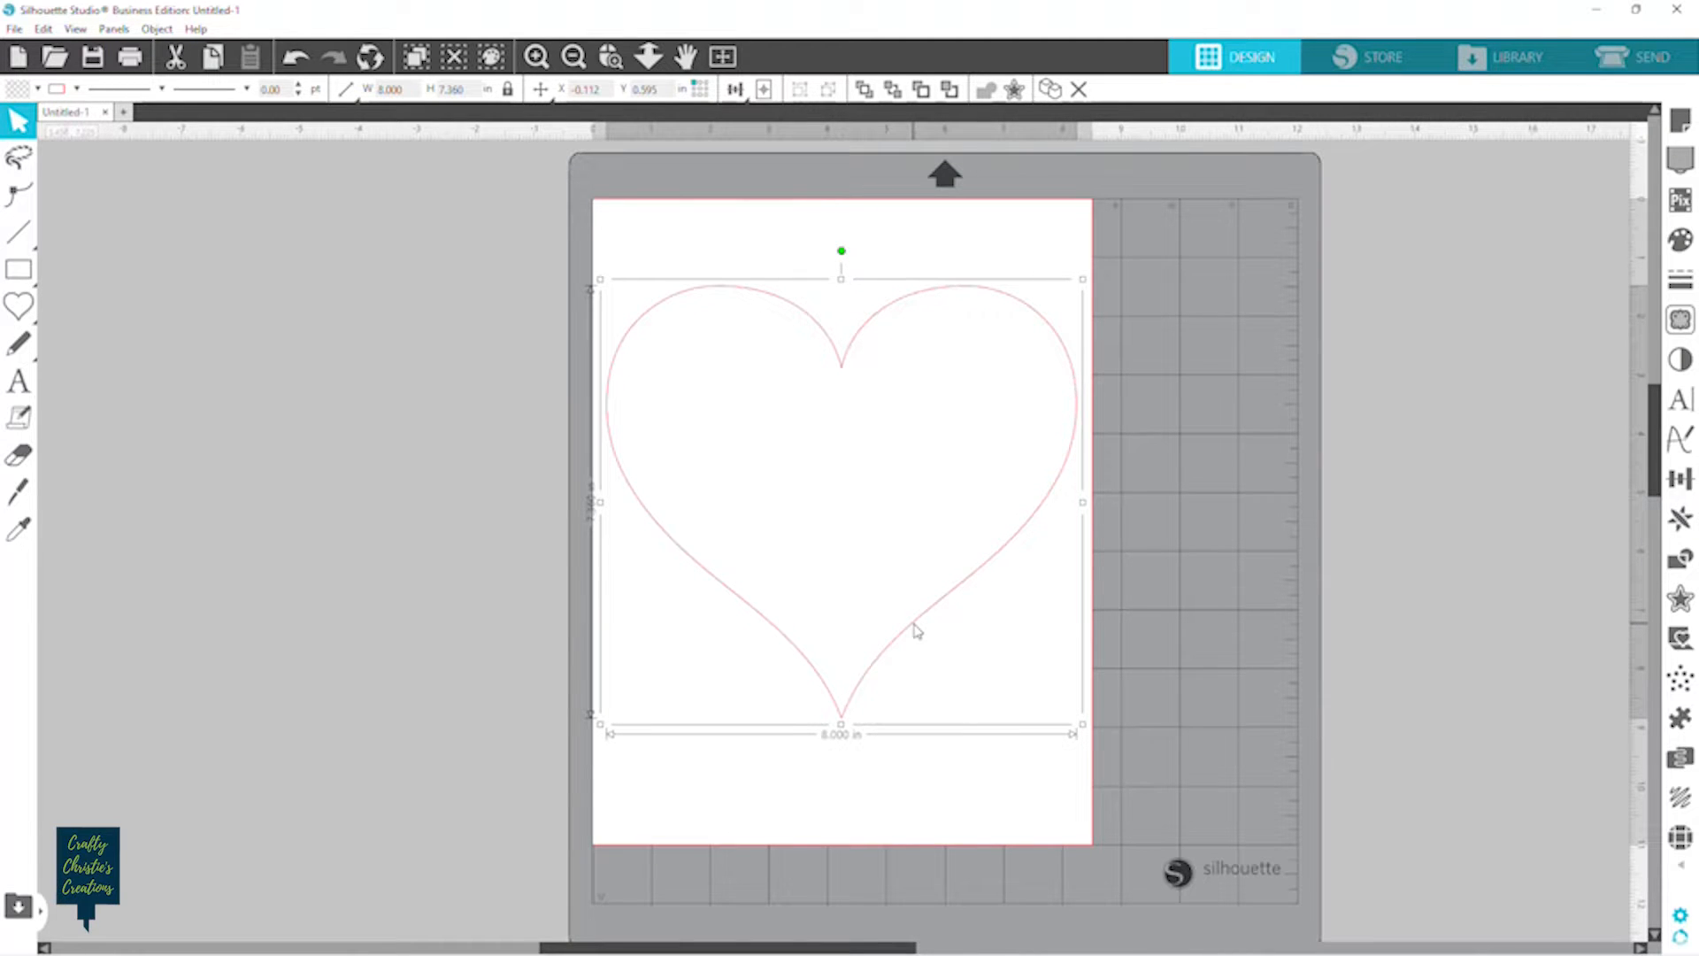
left_click_drag(916, 630, 916, 630)
left_click(763, 91)
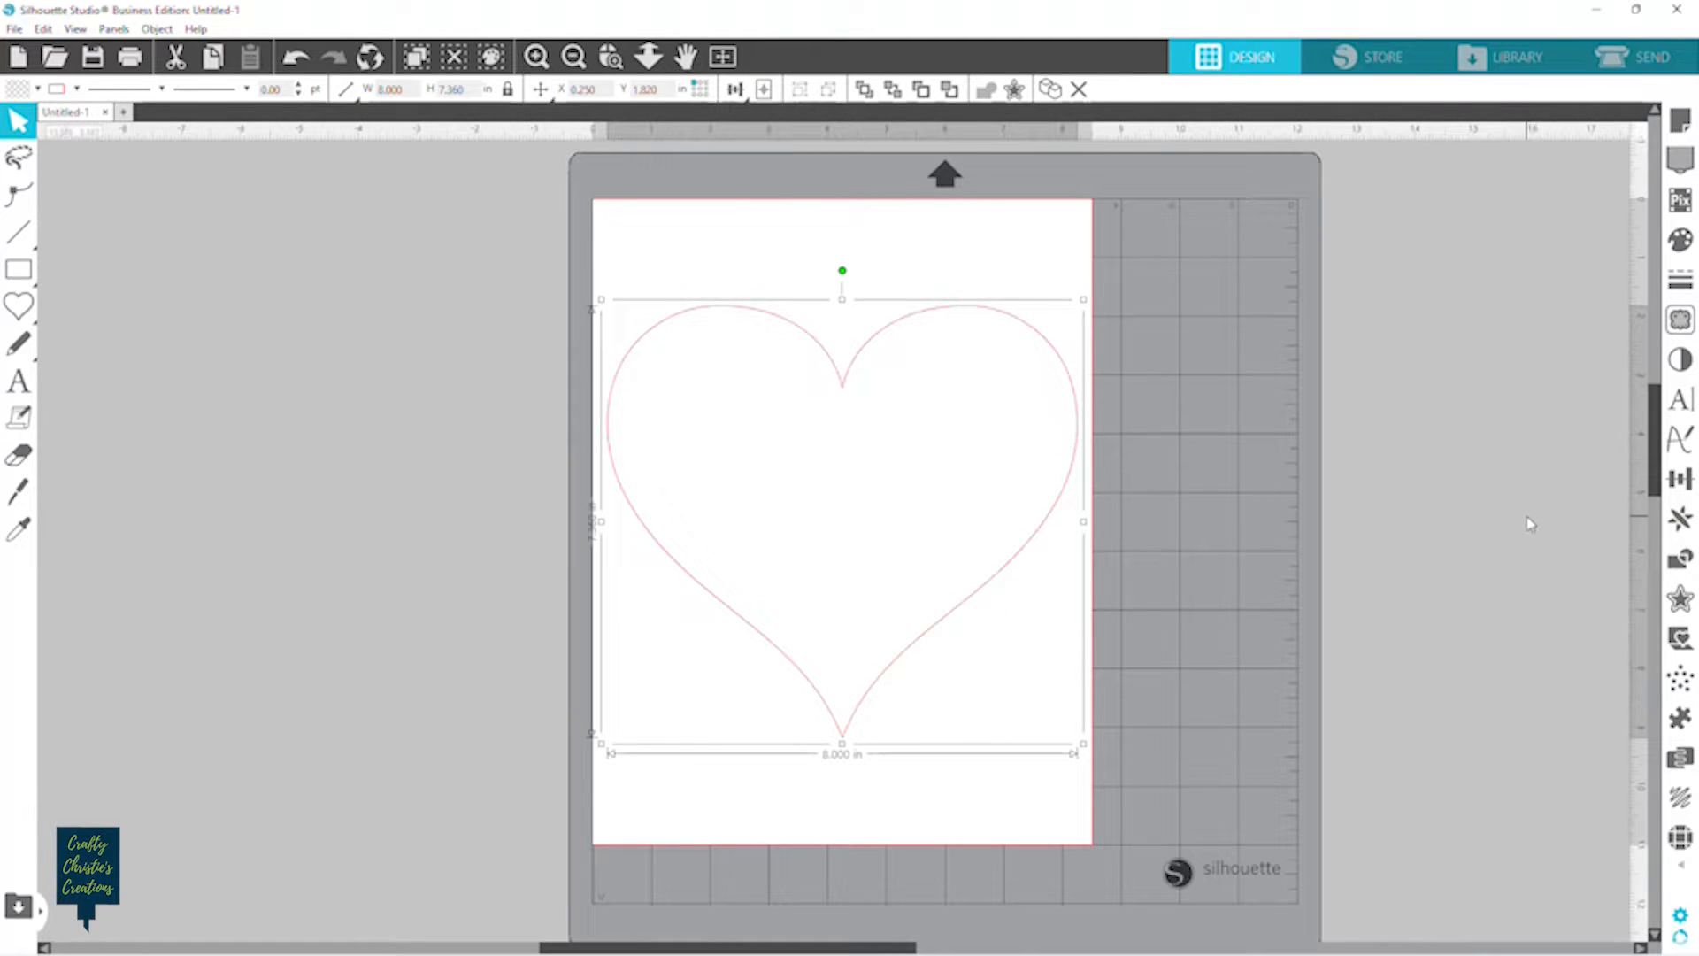
Apply the edge rhinestone effect to the heart with 10ss stones and a spacing of 0.500 in.
left_click(1680, 837)
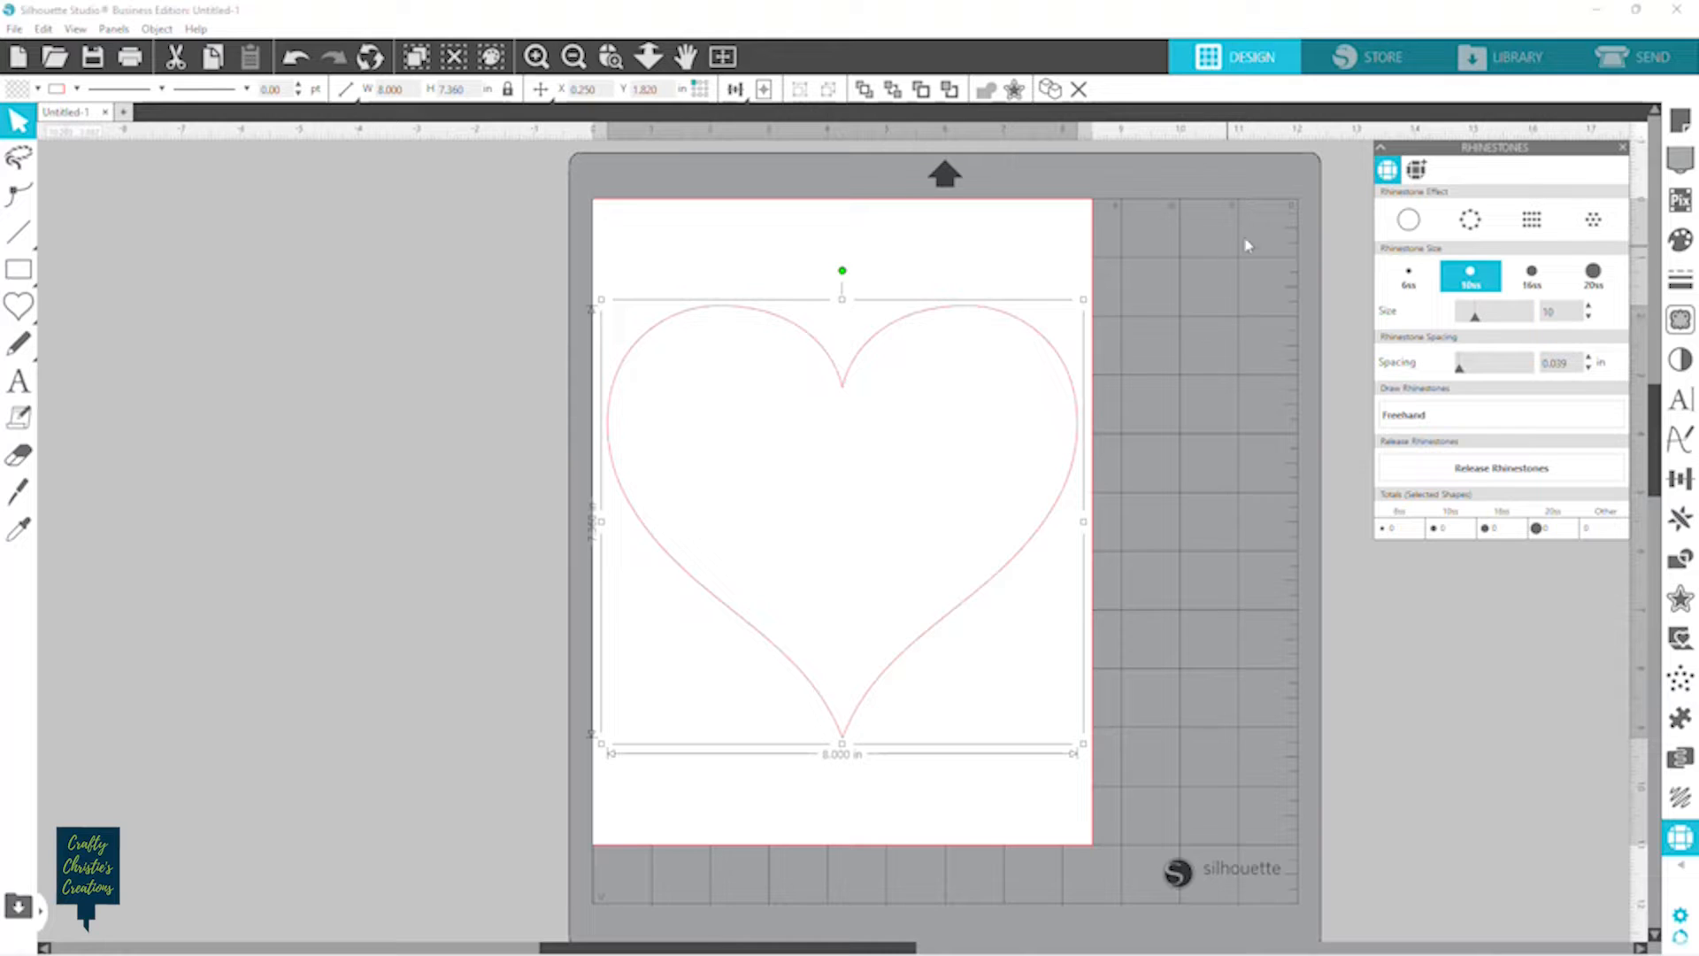
left_click(1472, 232)
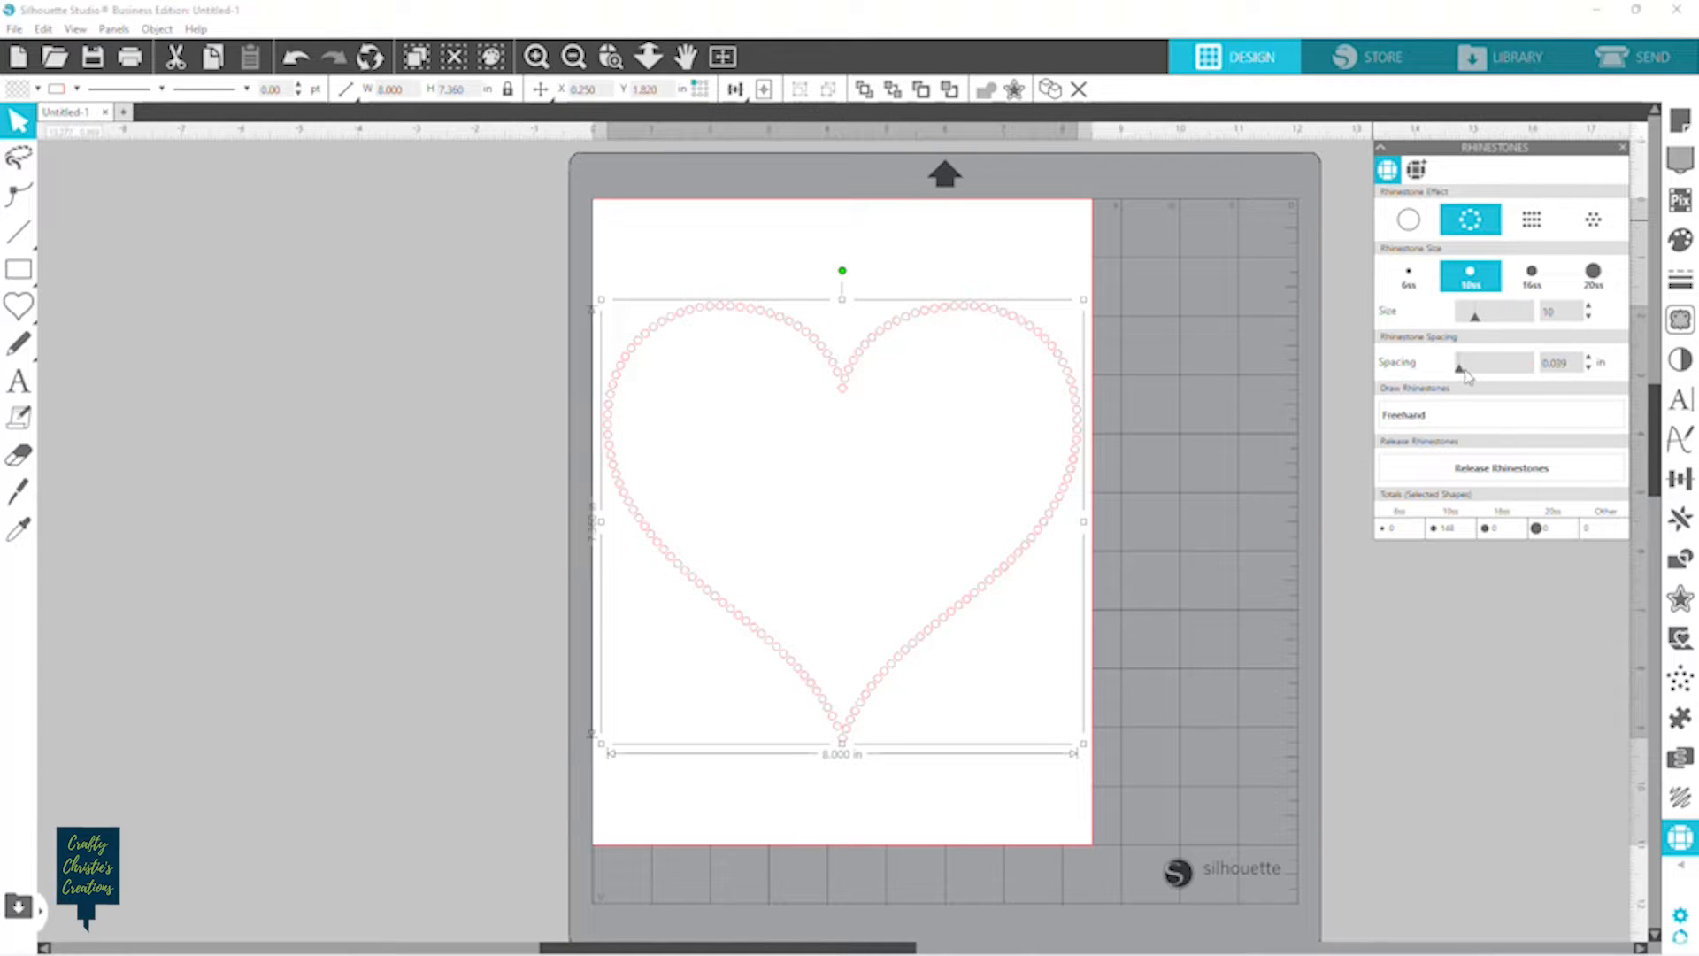
left_click(1589, 357)
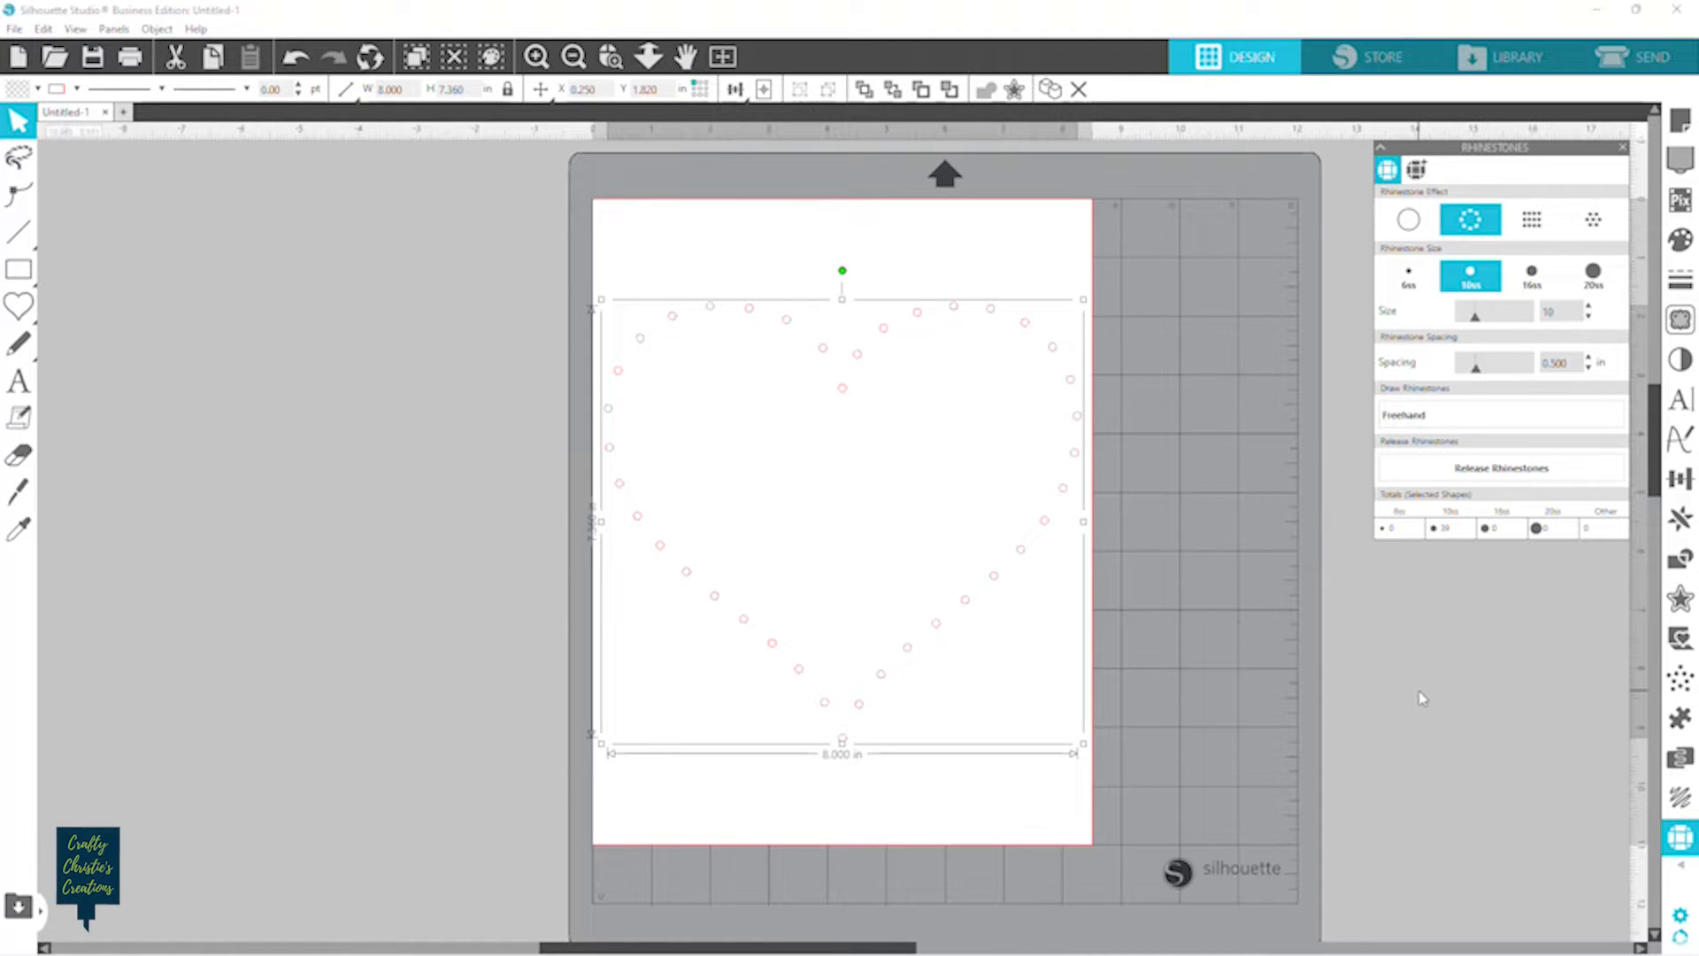
Undo the rhinestone effect to restore the plain heart and duplicate it to its left.
key("ctrl+z")
key("ctrl+z")
key("ctrl+z")
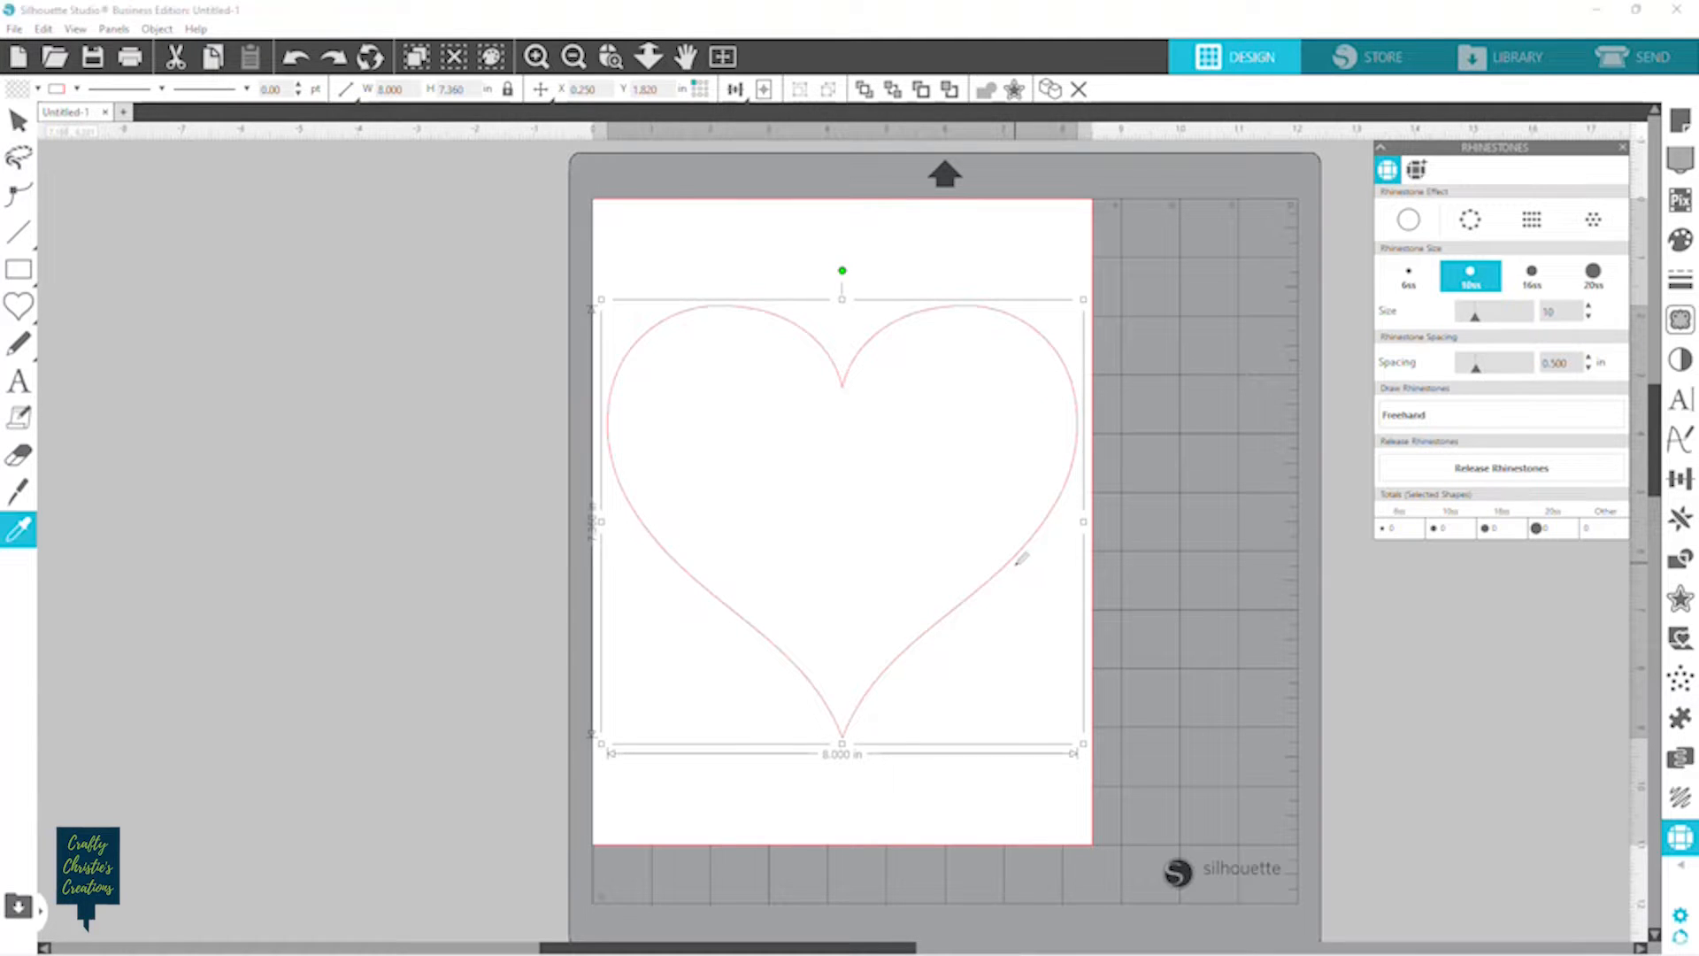
key("ctrl+Left")
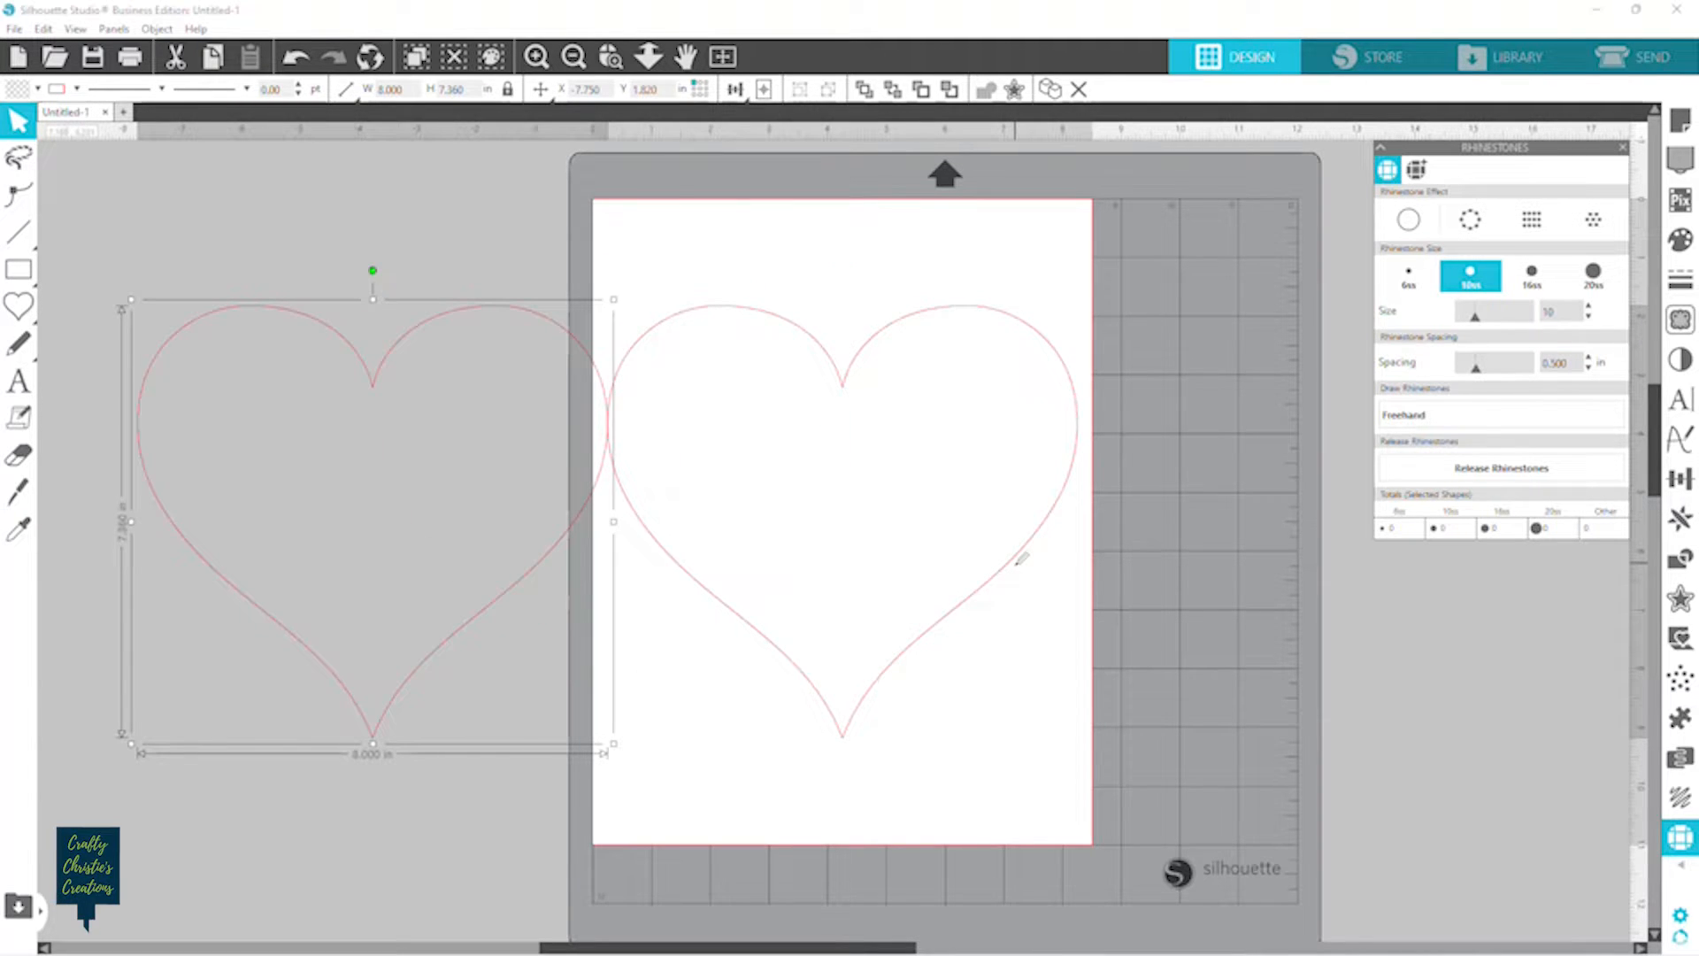
Apply the 10ss edge rhinestone effect to the heart on the page and move the plain copy clear of it.
left_click(1022, 557)
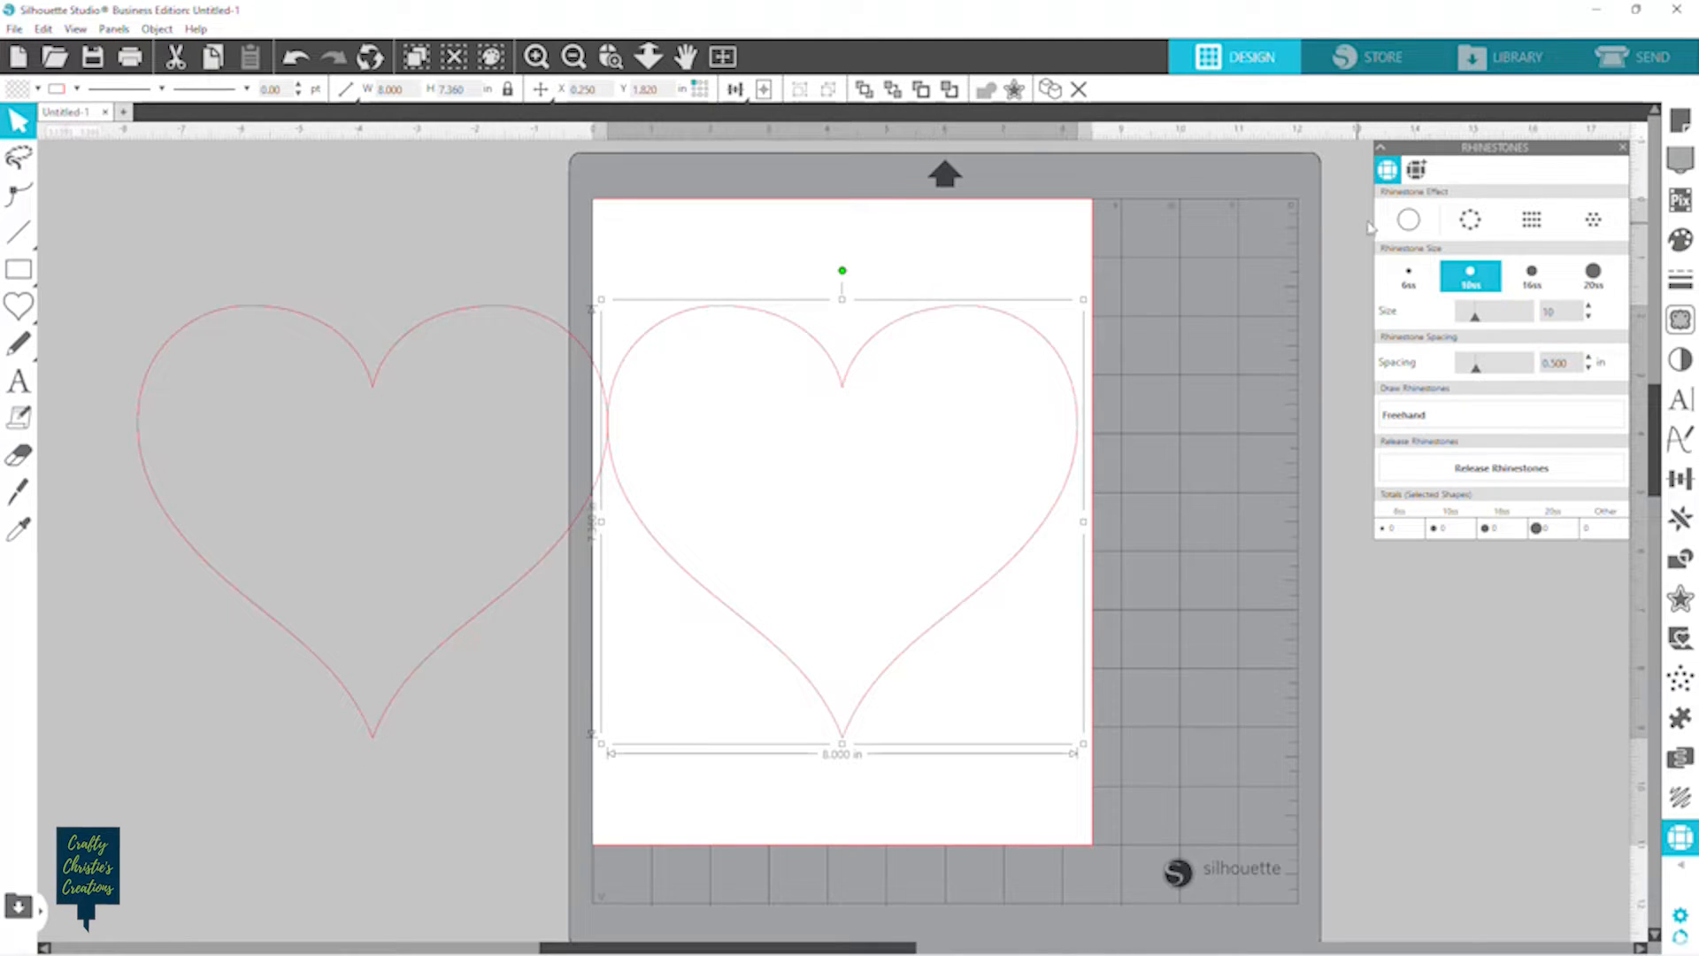
left_click(1407, 221)
left_click(1471, 223)
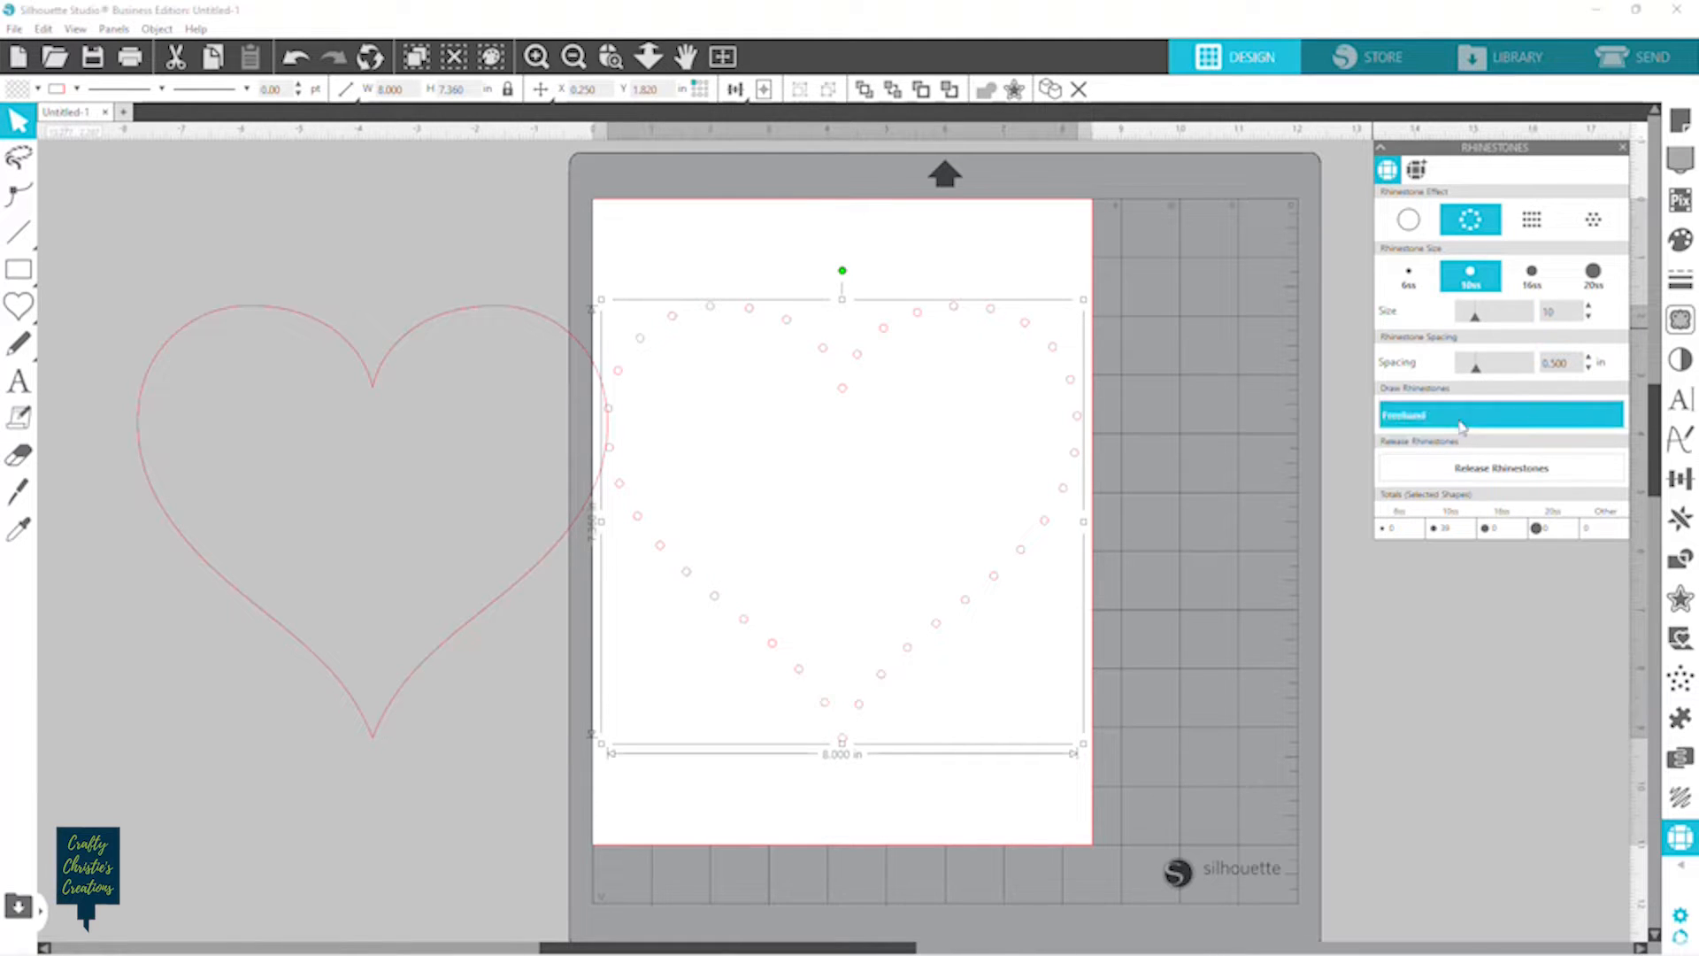
left_click(1441, 670)
left_click_drag(535, 587, 440, 567)
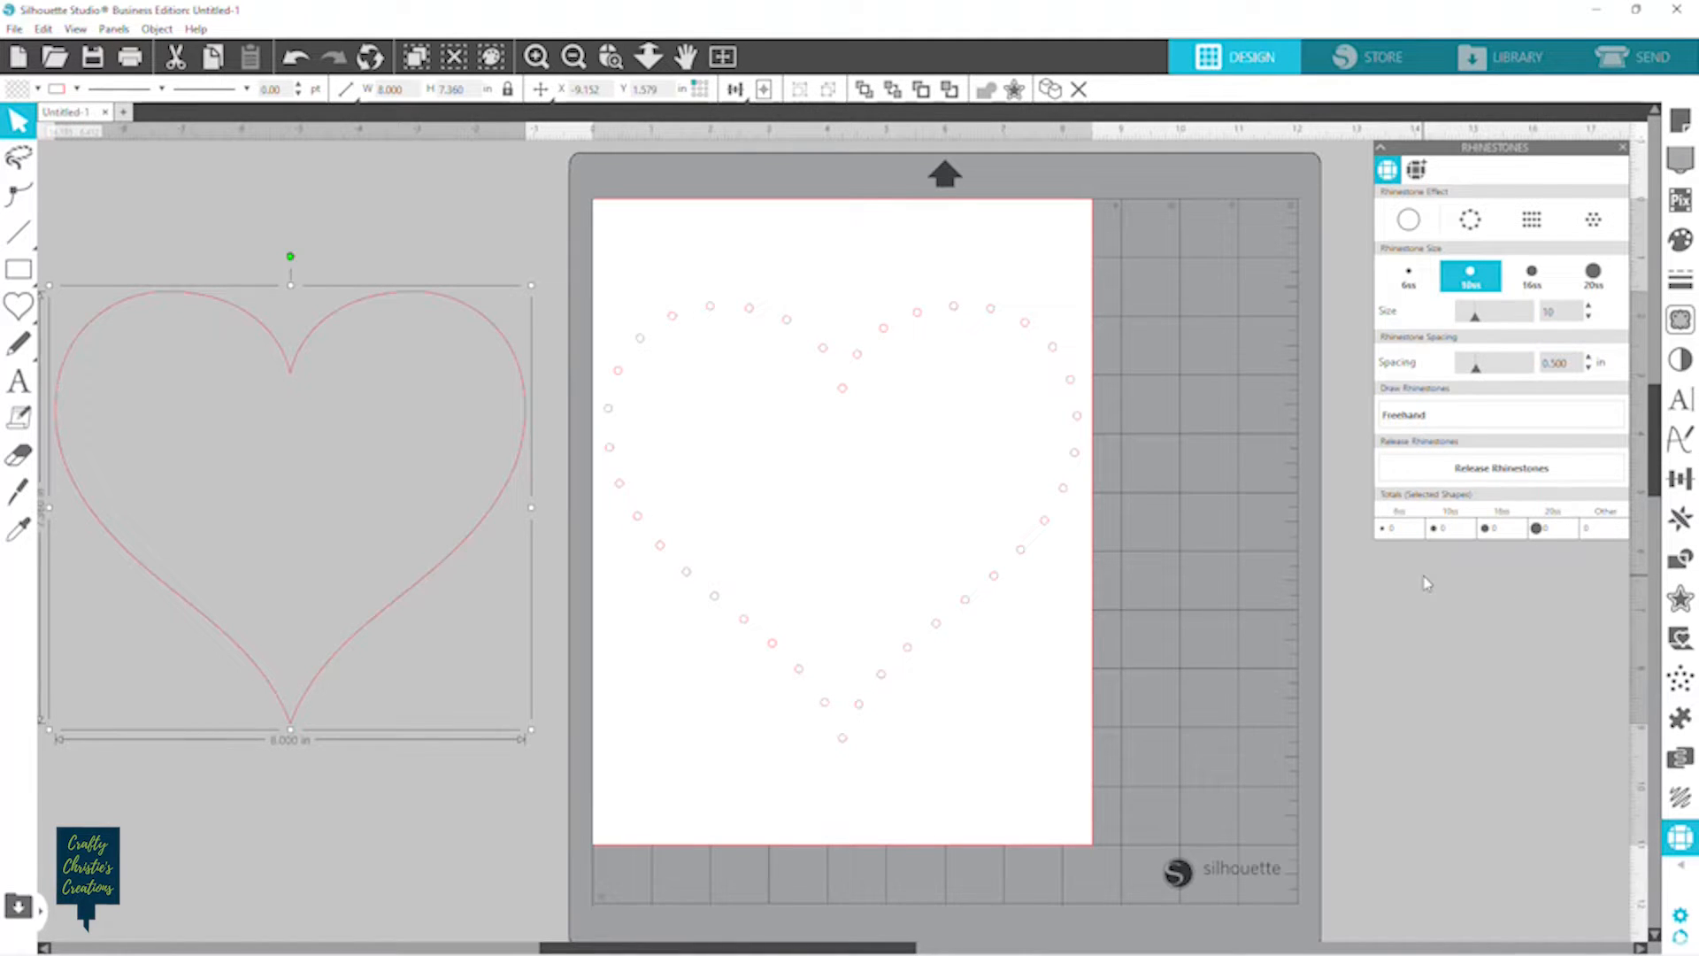
Stipple the edge of the plain heart copy and widen the edge spacing beyond 0.170 in.
left_click(1686, 683)
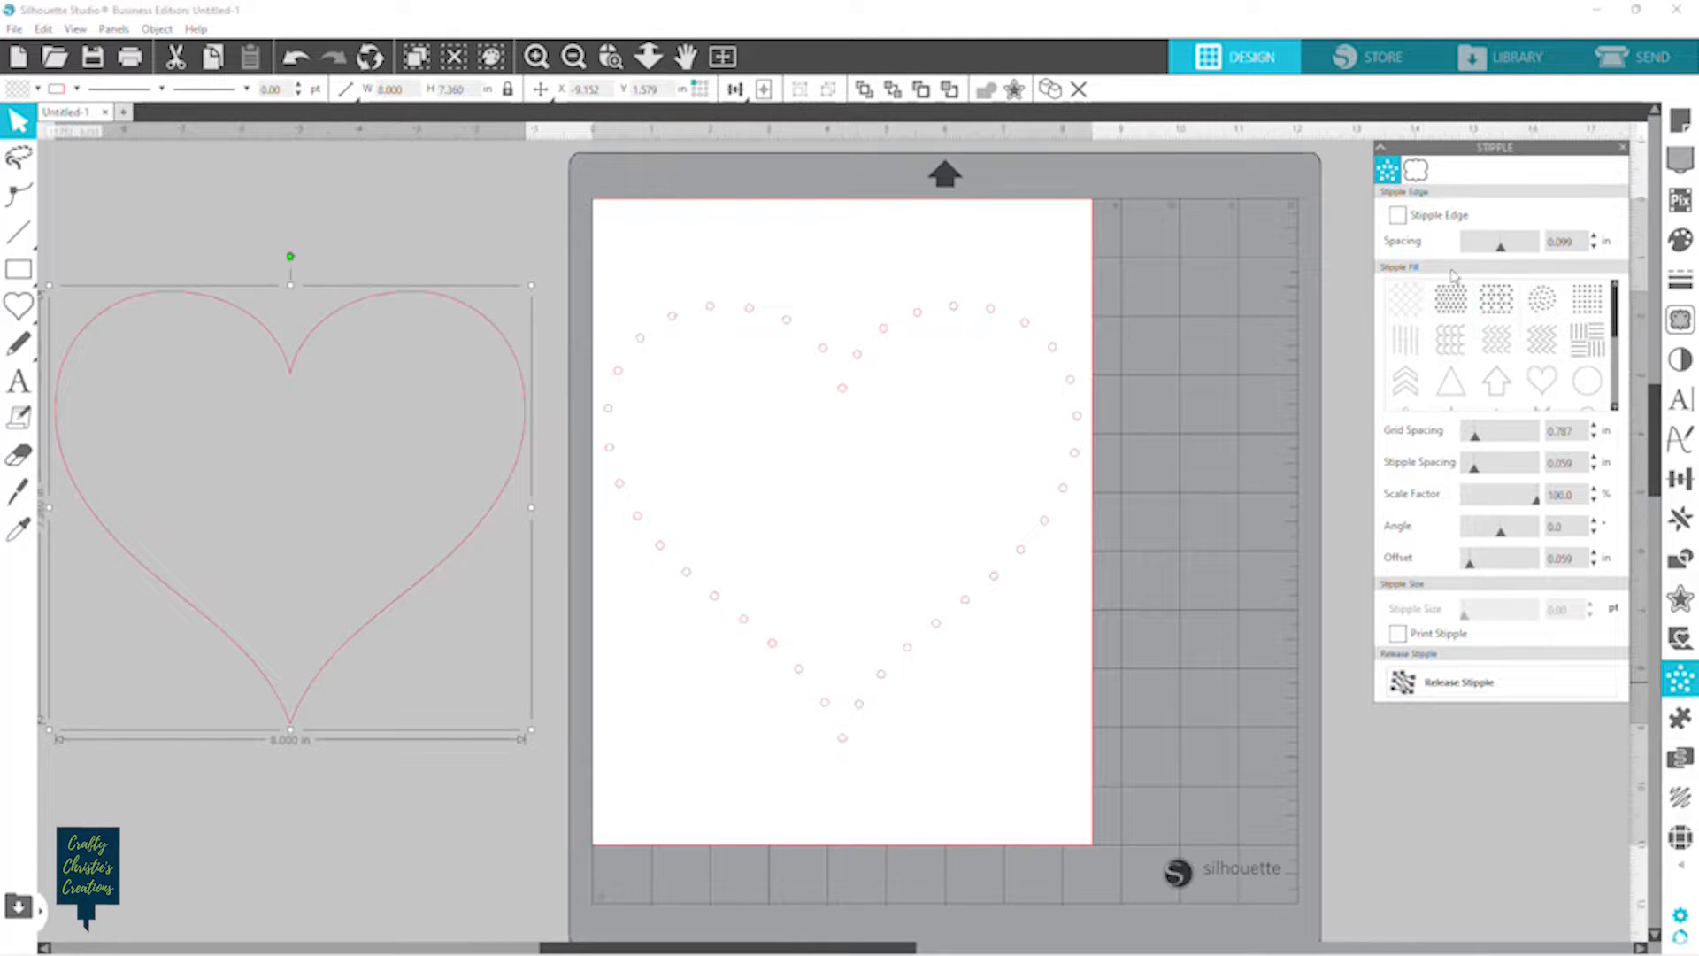
left_click(1398, 216)
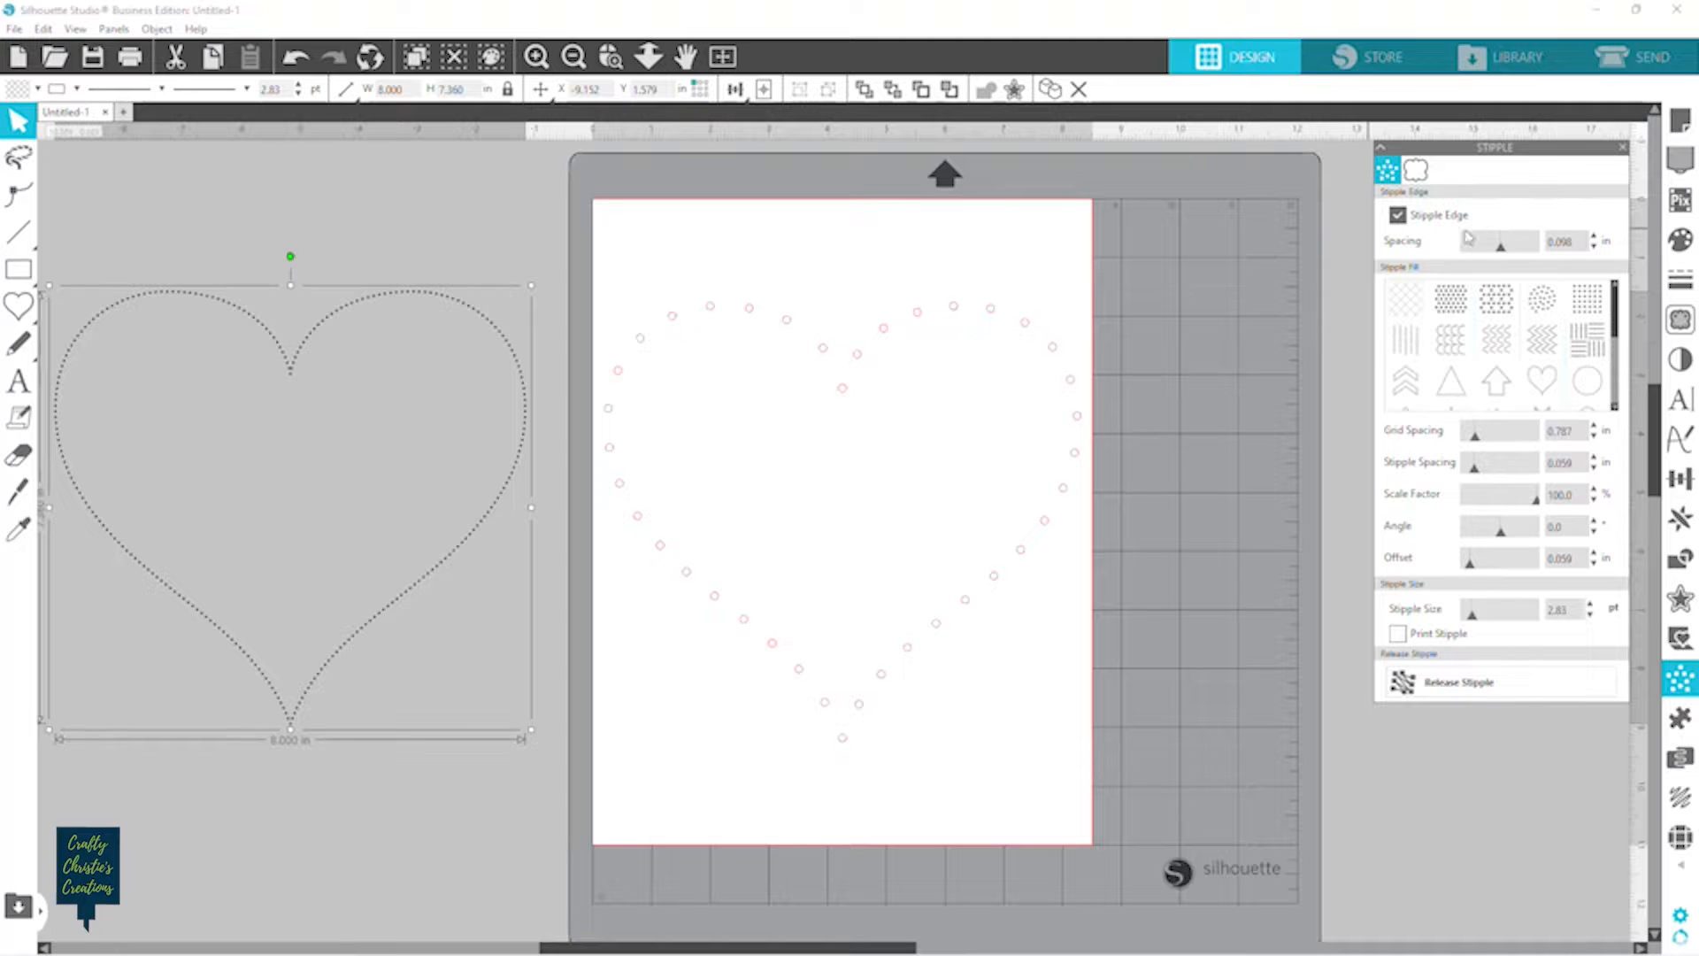
left_click(1593, 237)
left_click(1594, 236)
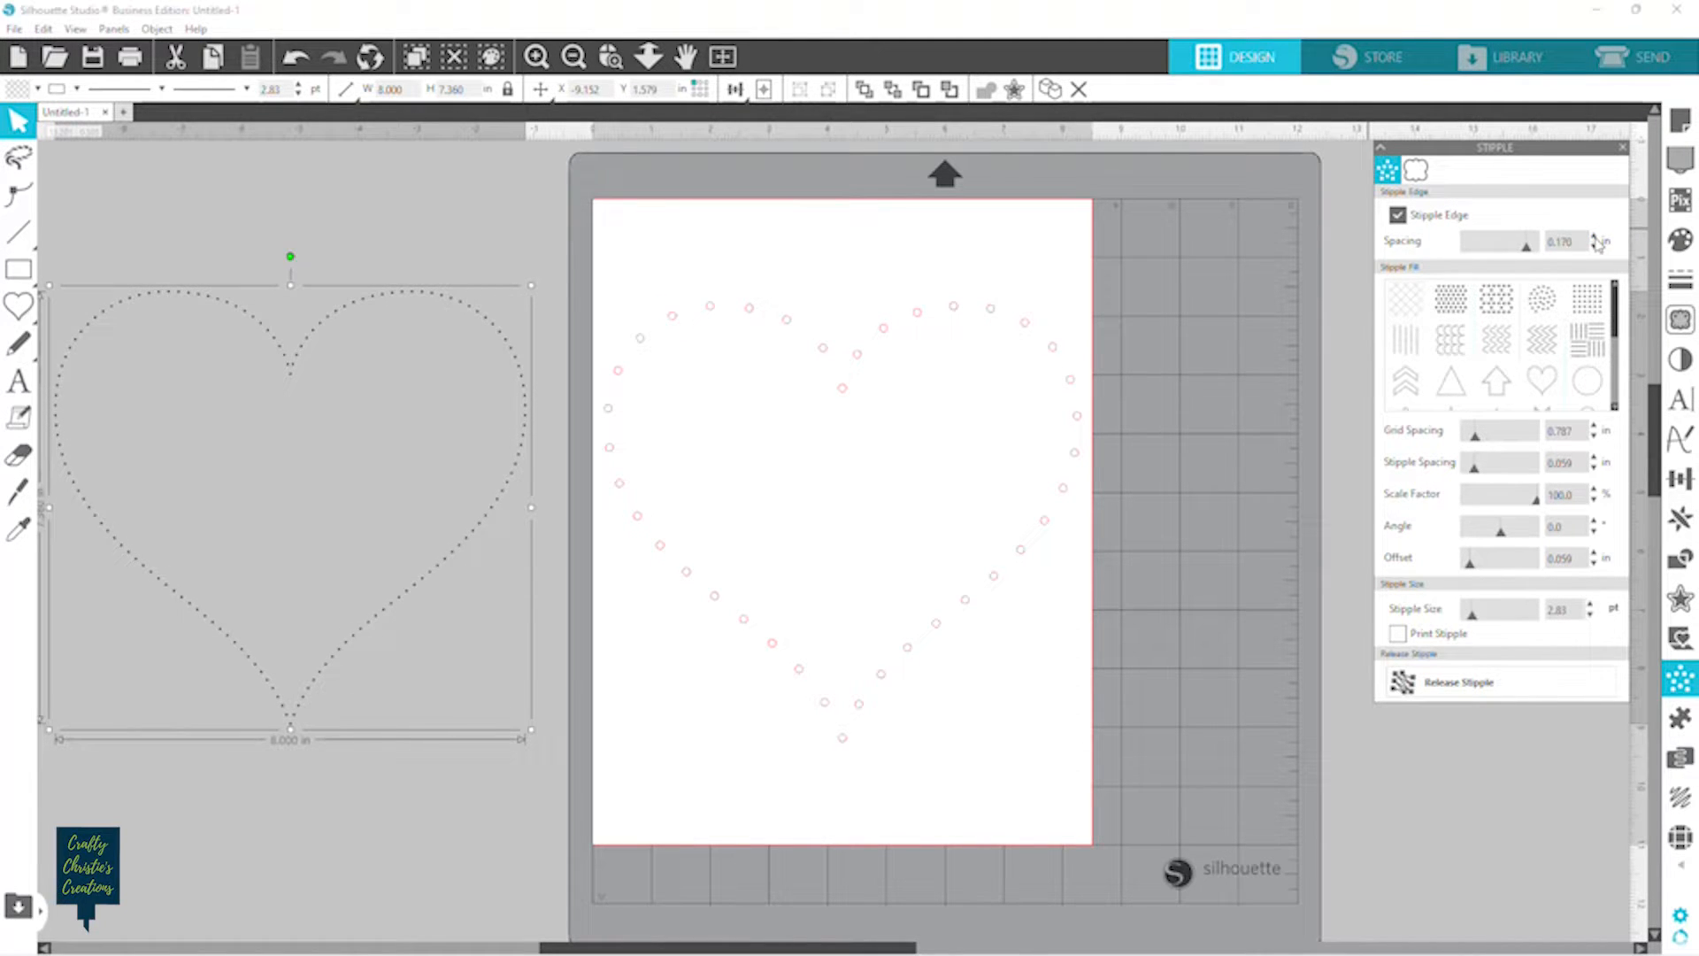
left_click(1593, 236)
left_click_drag(1474, 467, 1484, 467)
left_click(1616, 146)
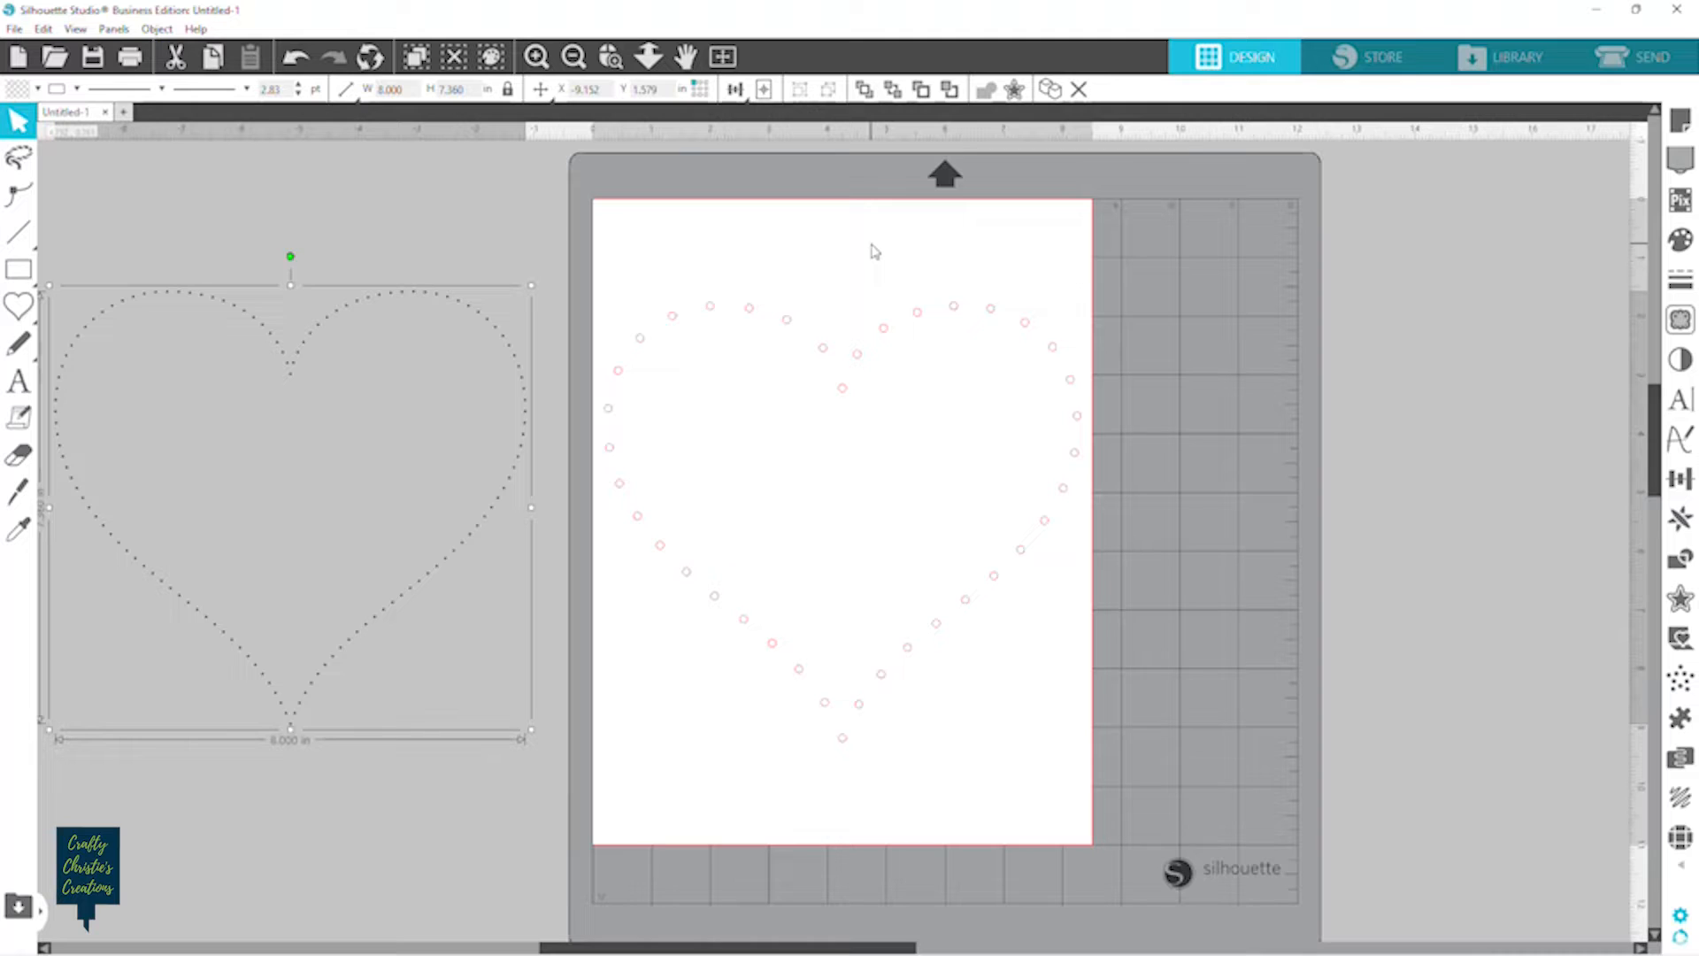
Give the rhinestone heart a 1.00 pt line and set its line and fill color to near-black brown.
left_click(823, 354)
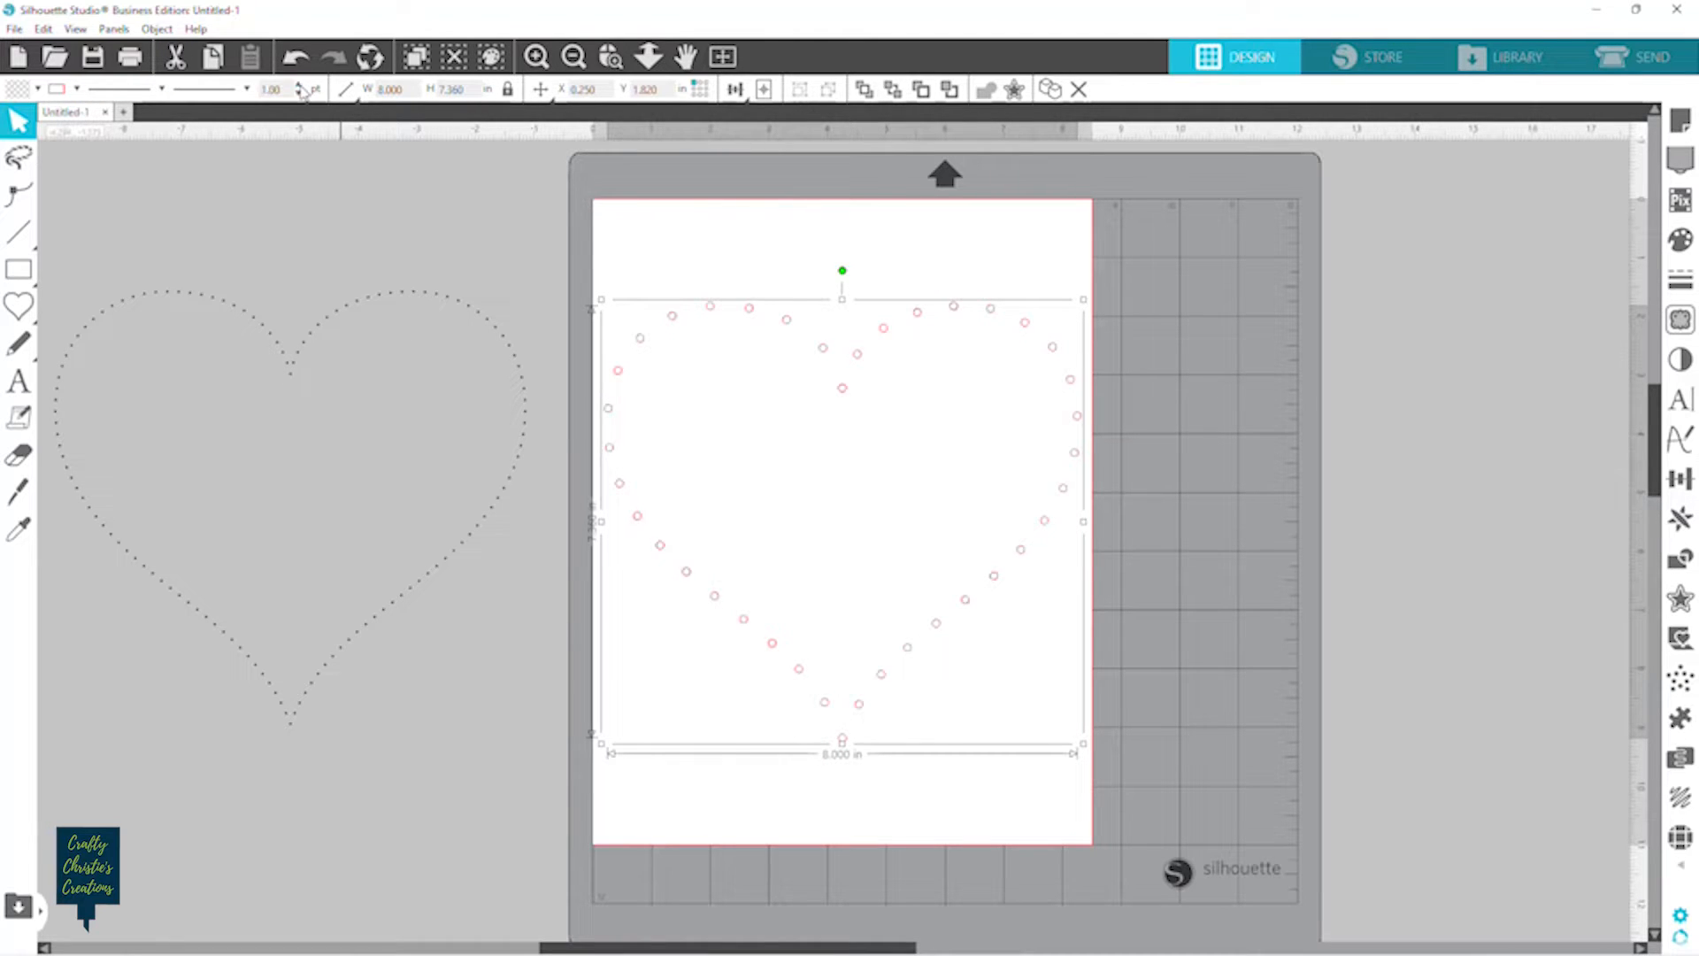
left_click(78, 90)
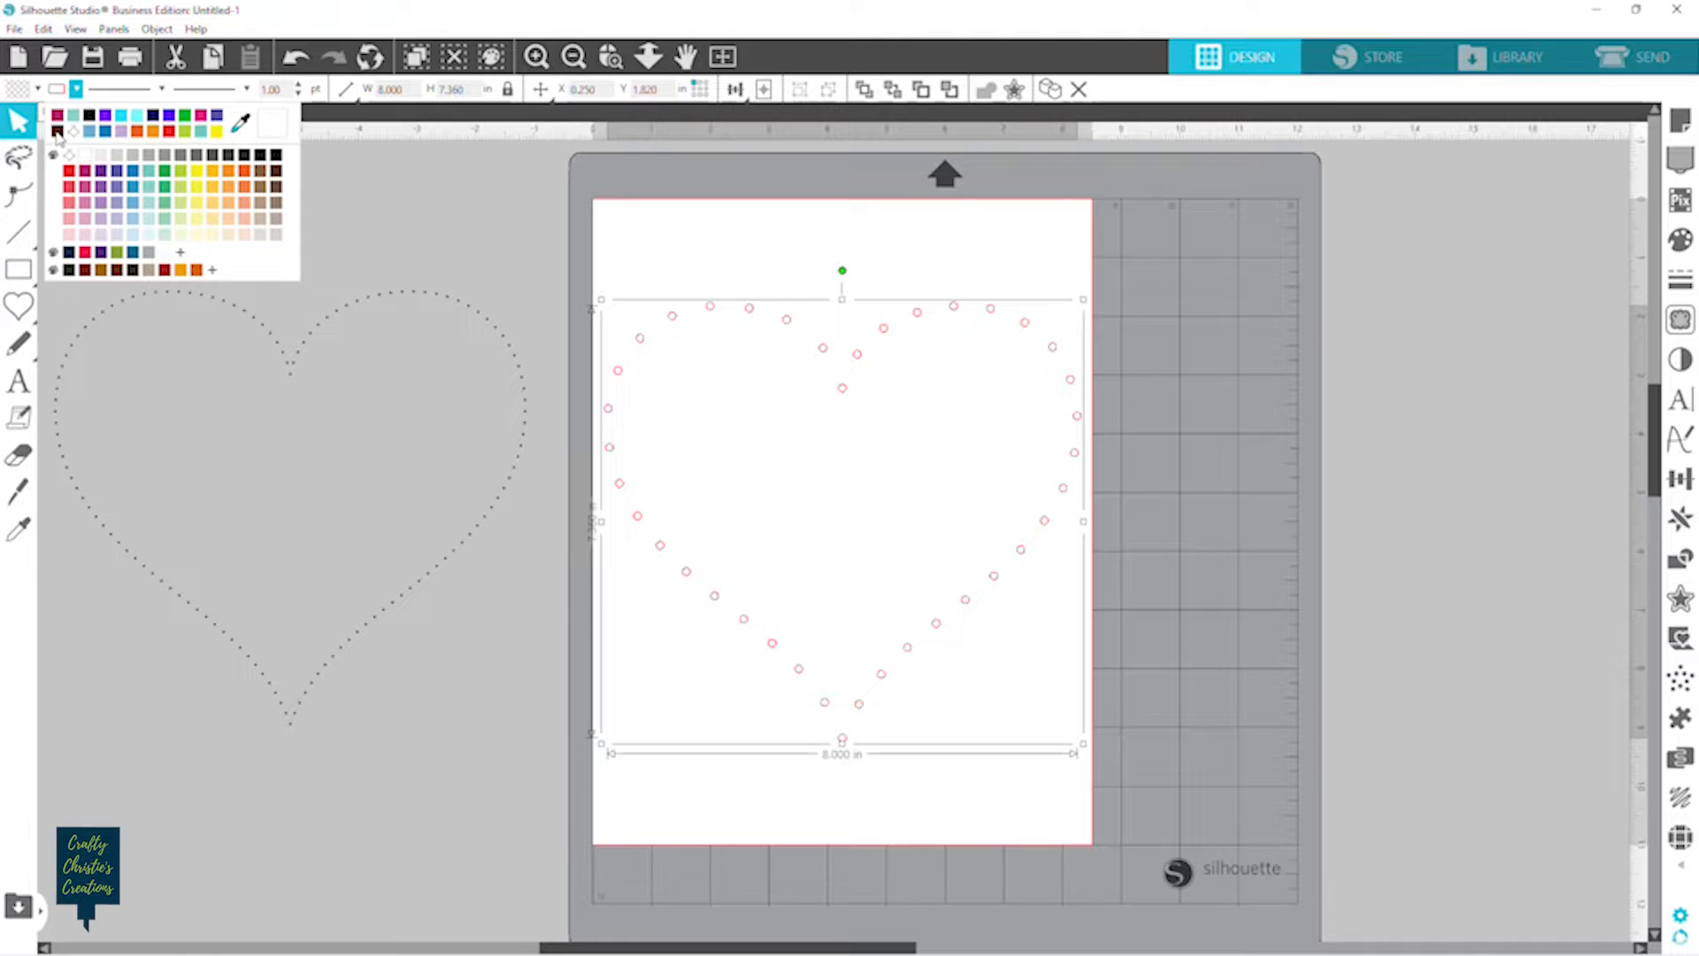
left_click(57, 131)
left_click(38, 89)
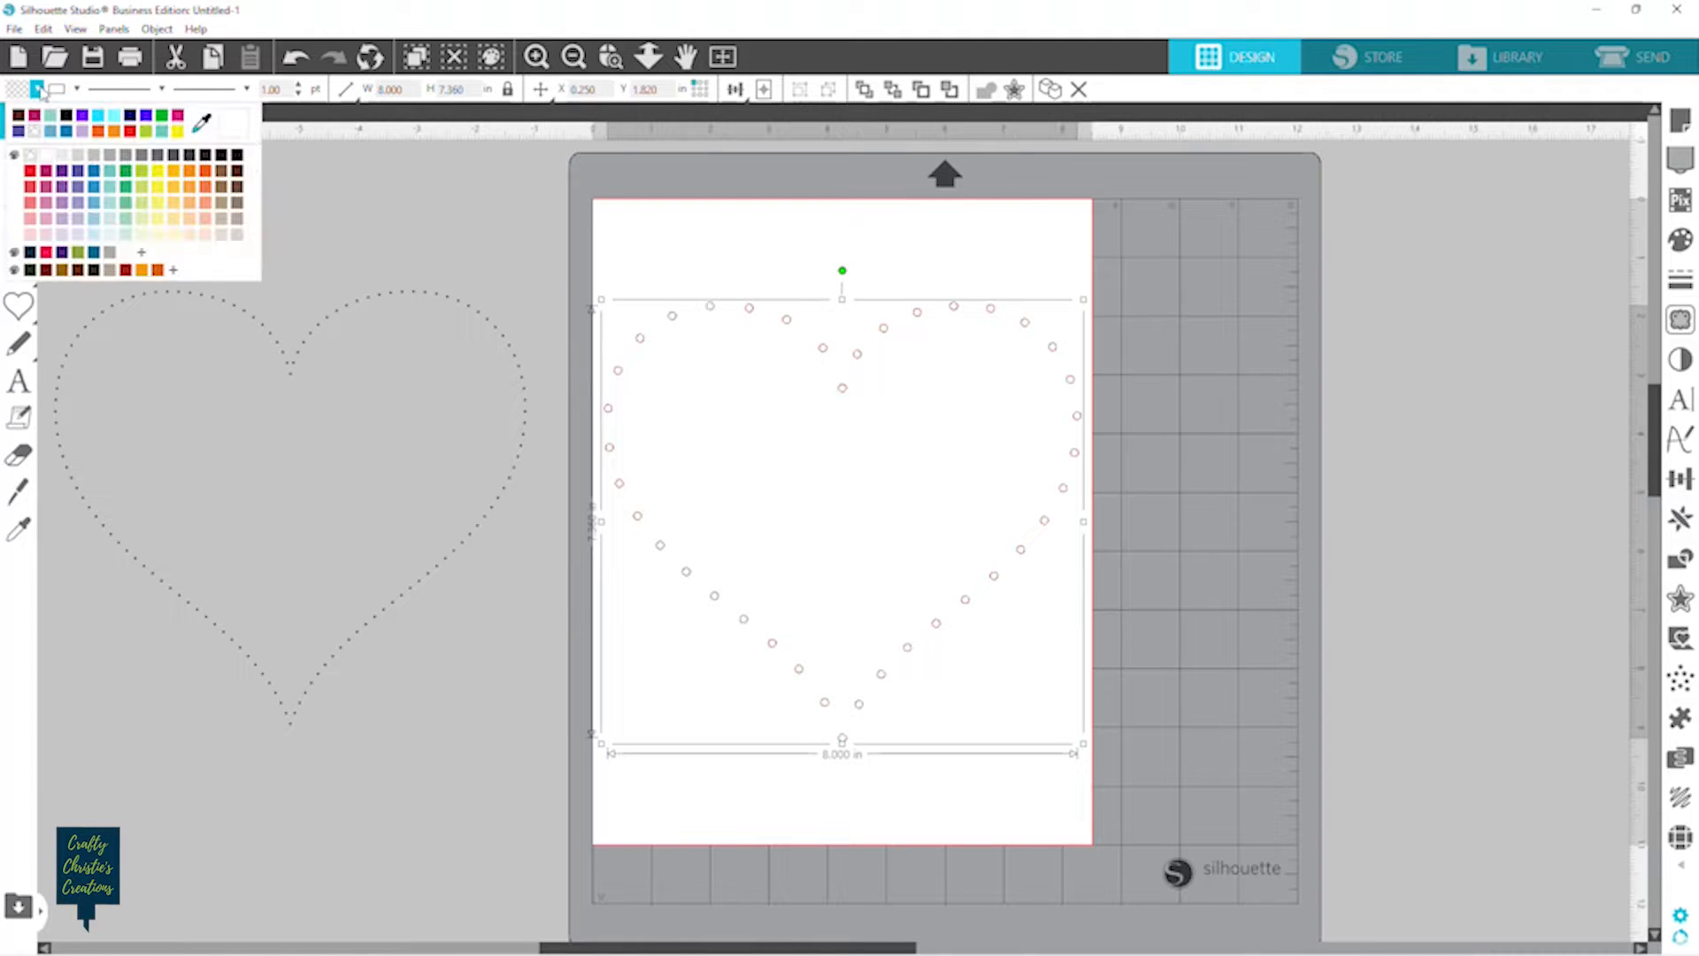
left_click(19, 115)
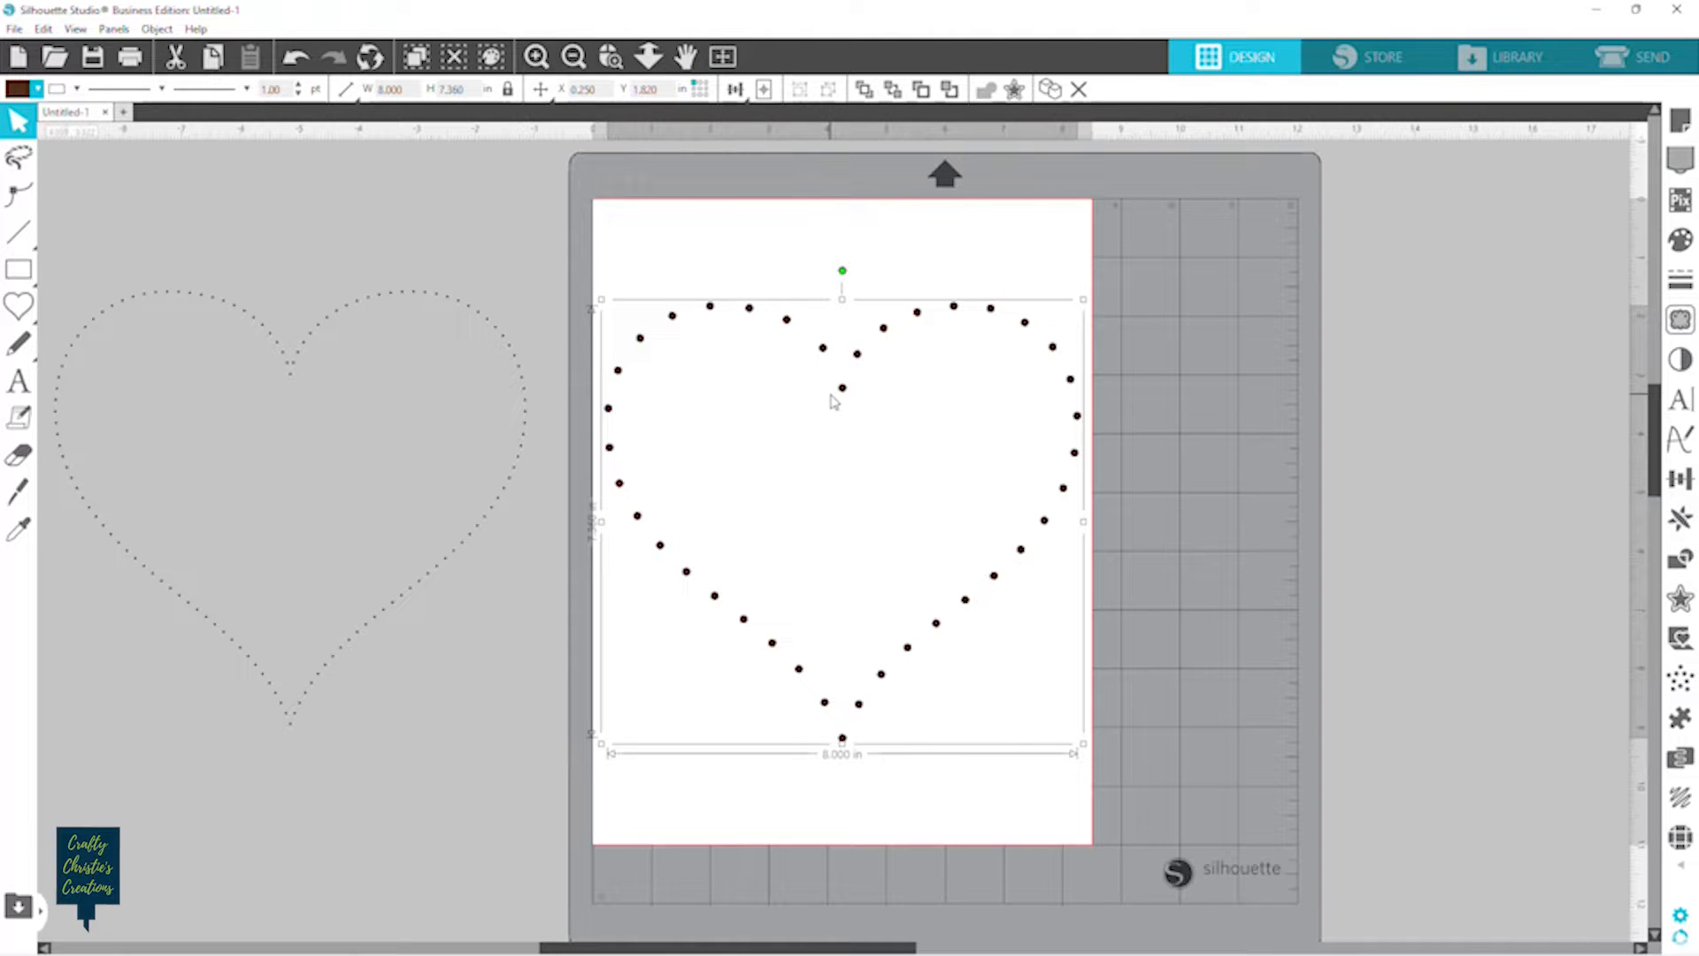
Set the cutting mat to Electrostatic Mat, 12 inch, and open the cut settings for the rhinestone heart.
left_click(1625, 58)
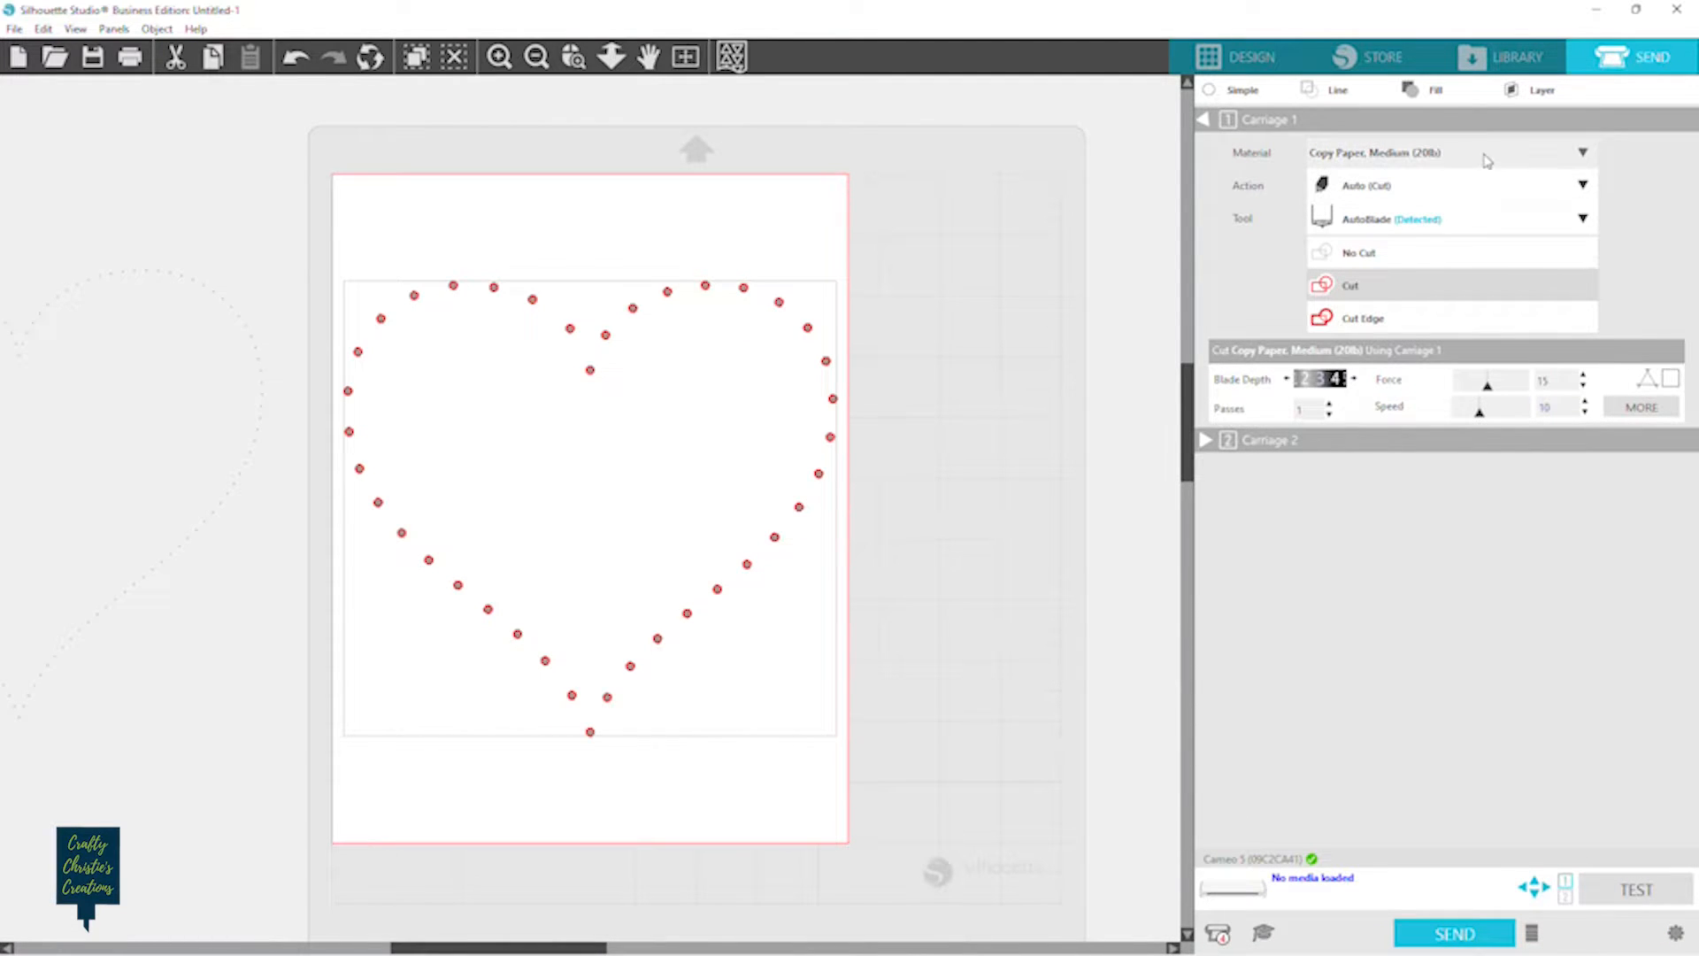
left_click(1252, 56)
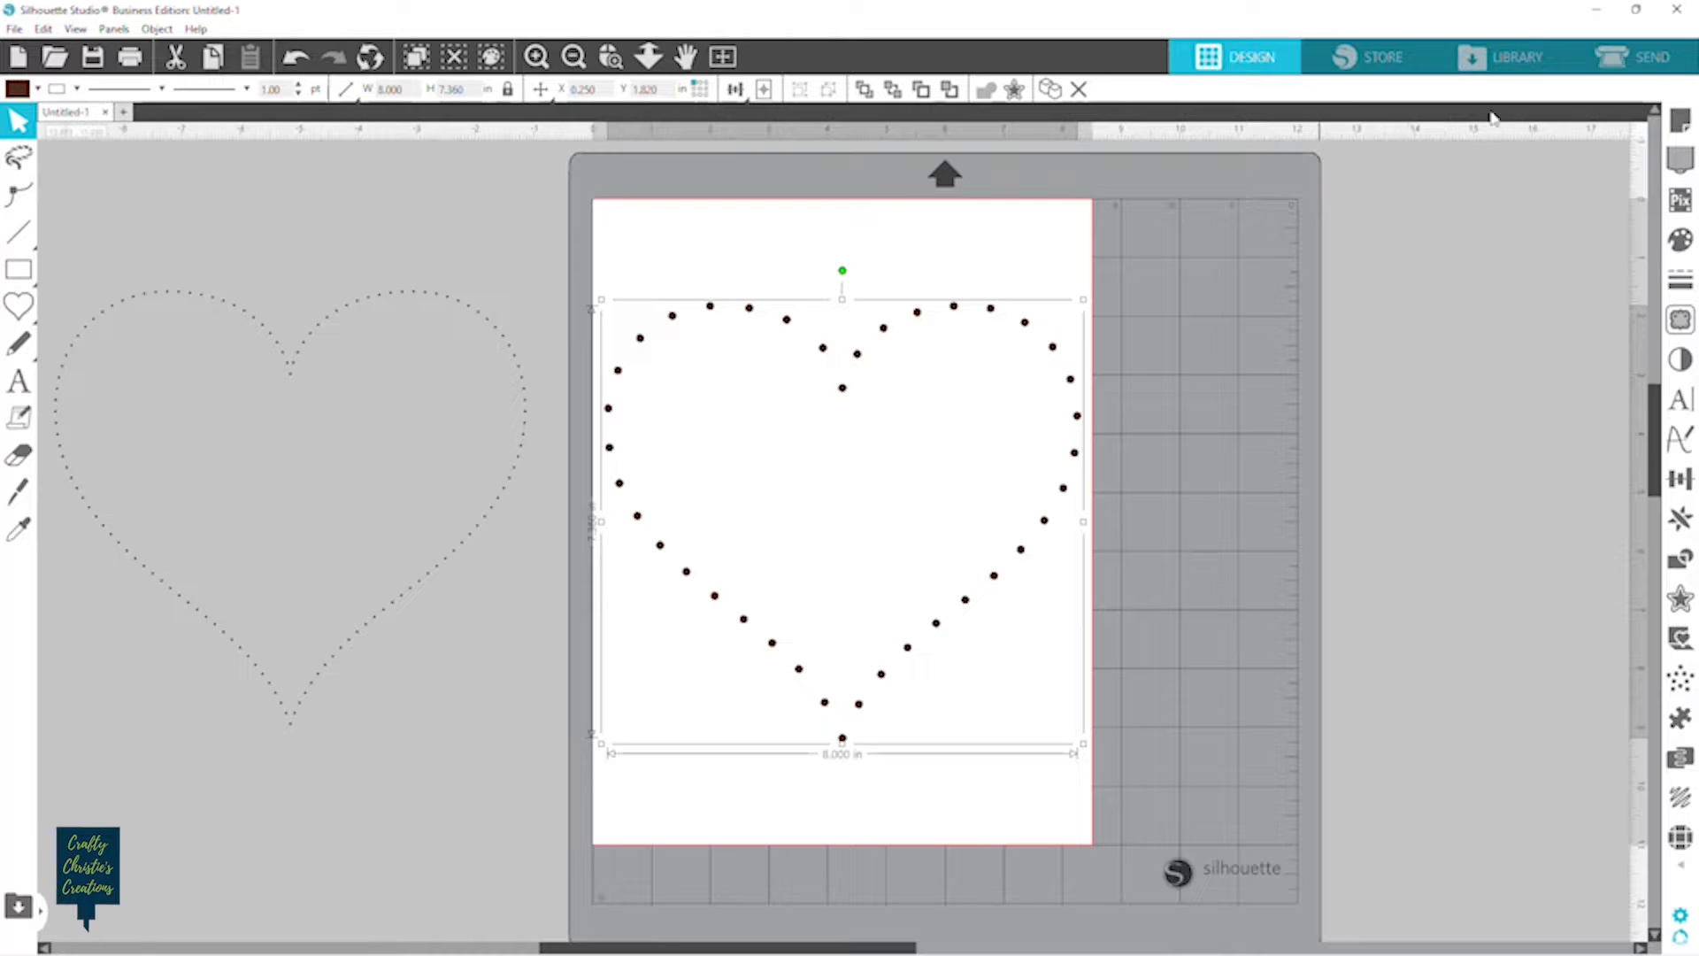
left_click(1679, 127)
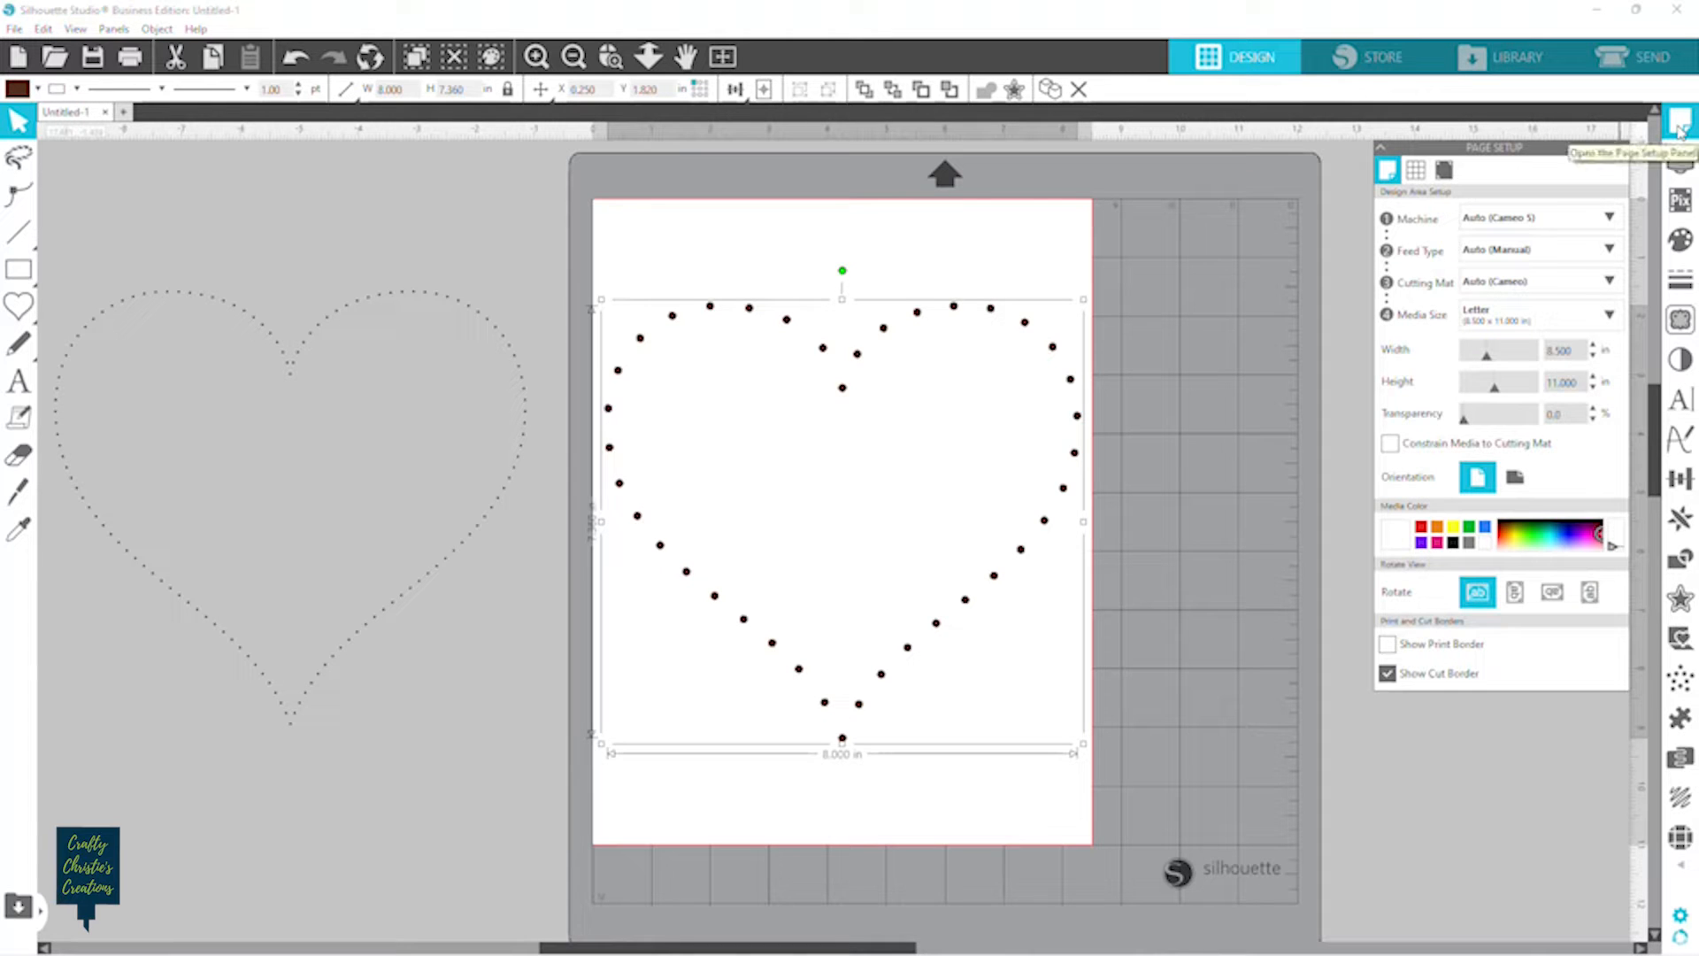
left_click(1547, 283)
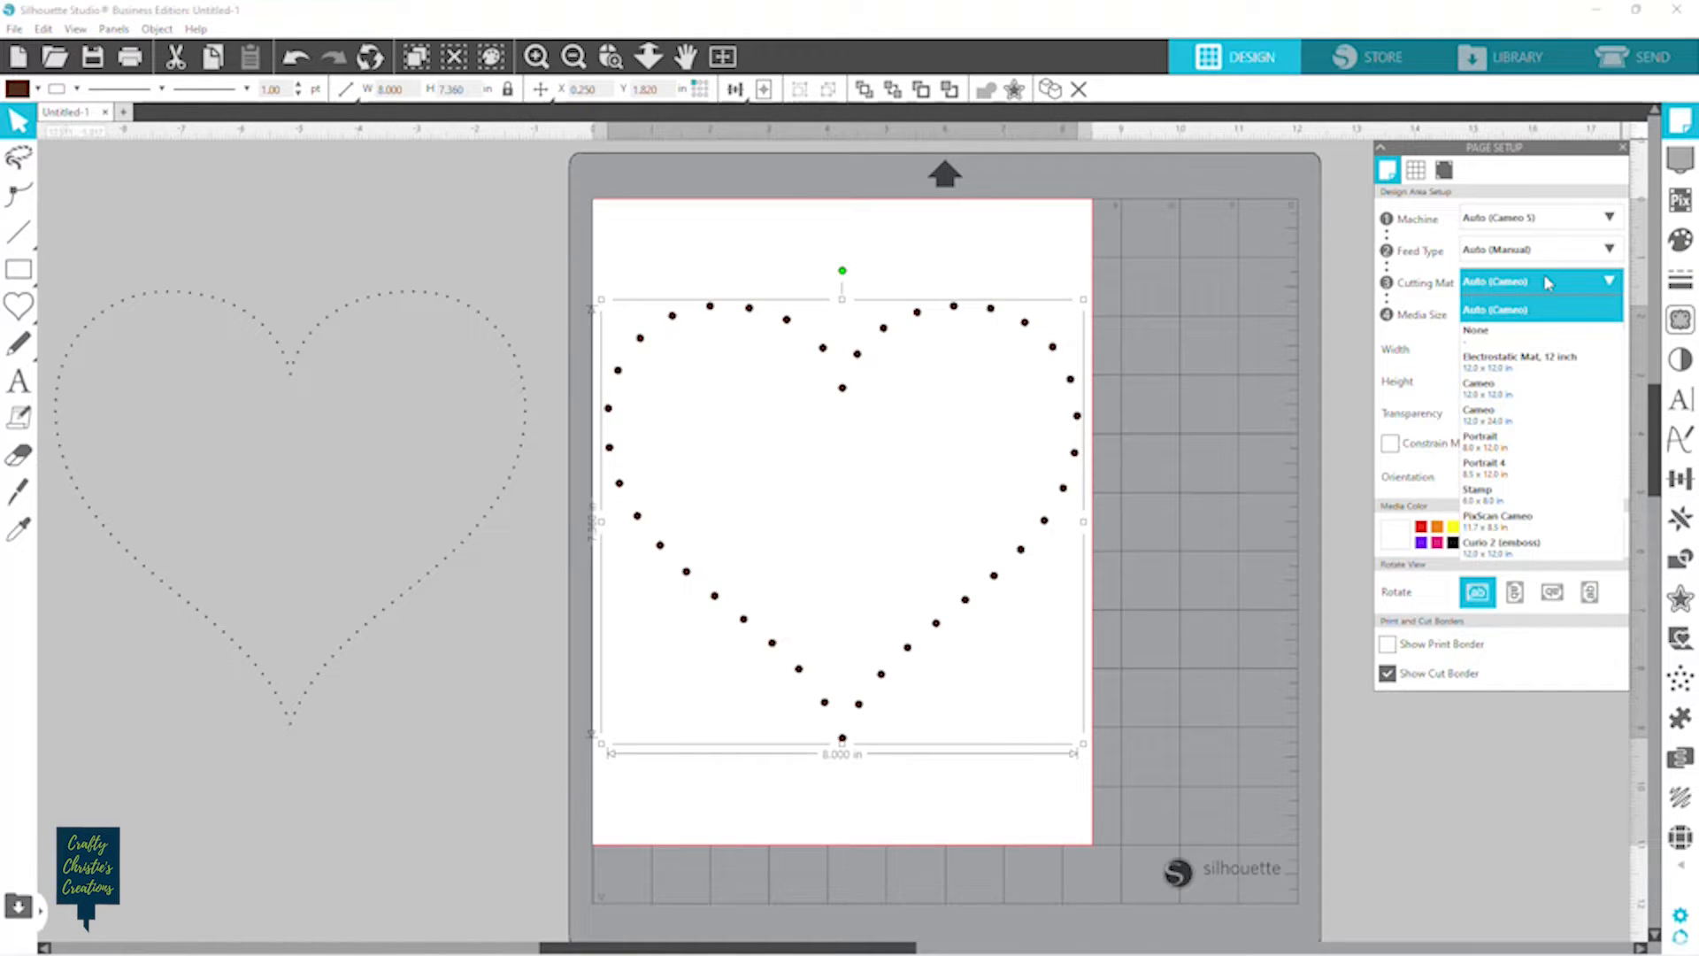
left_click(1542, 363)
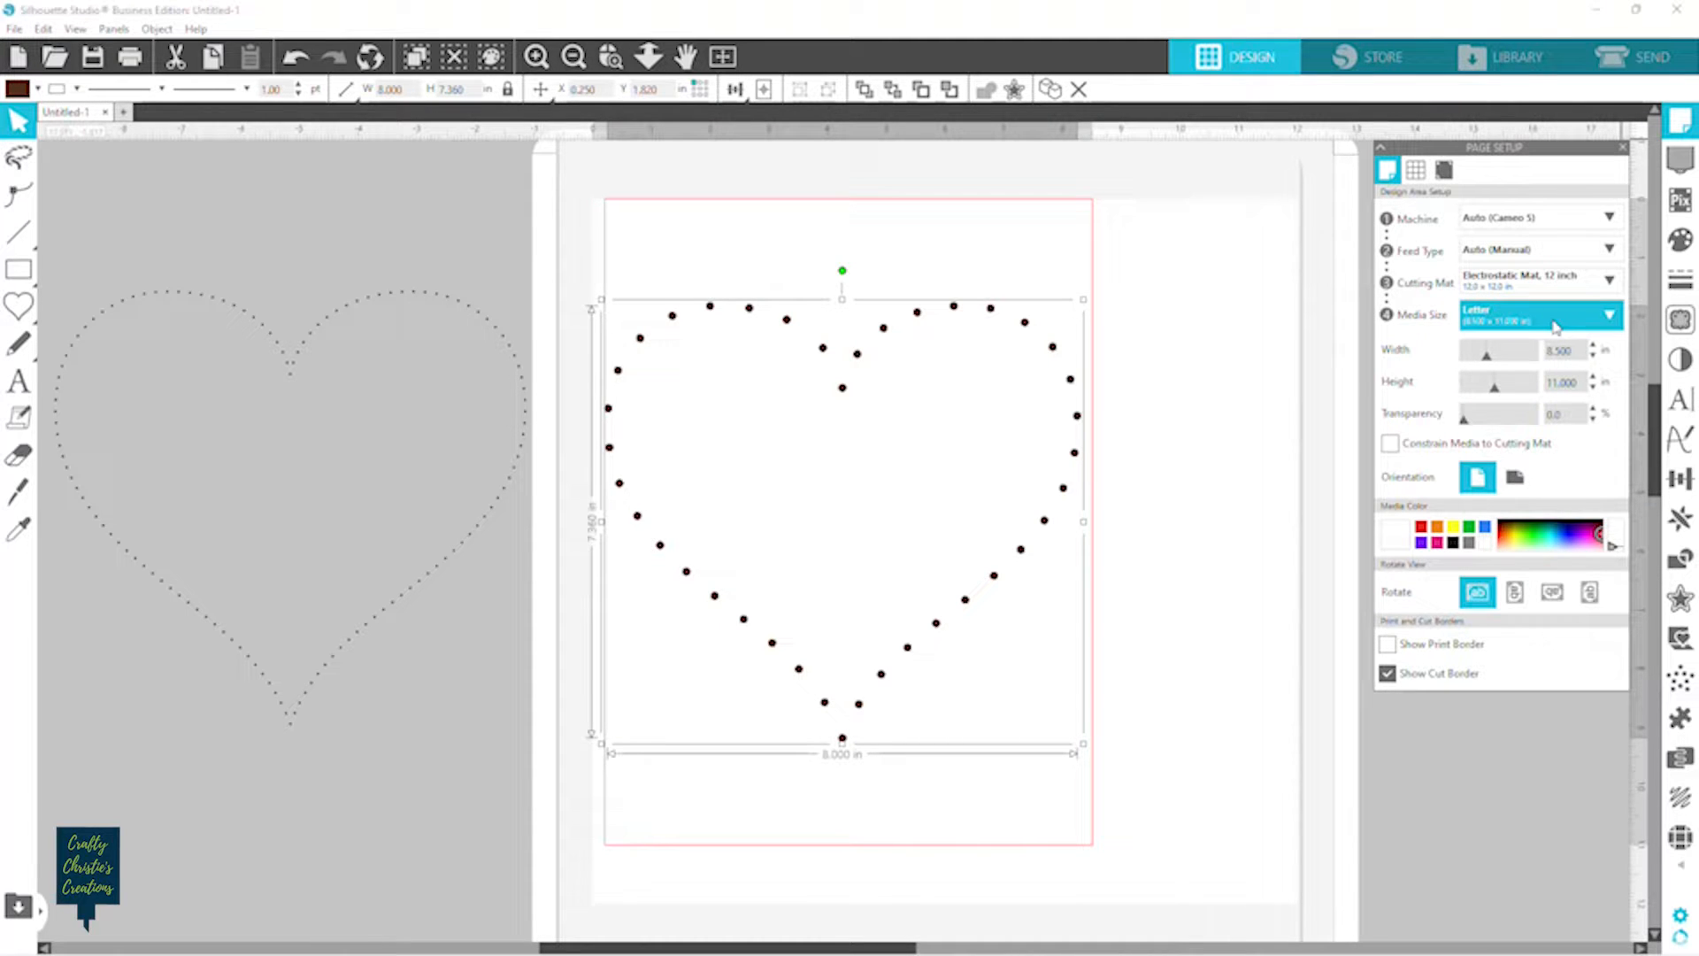
left_click(1635, 60)
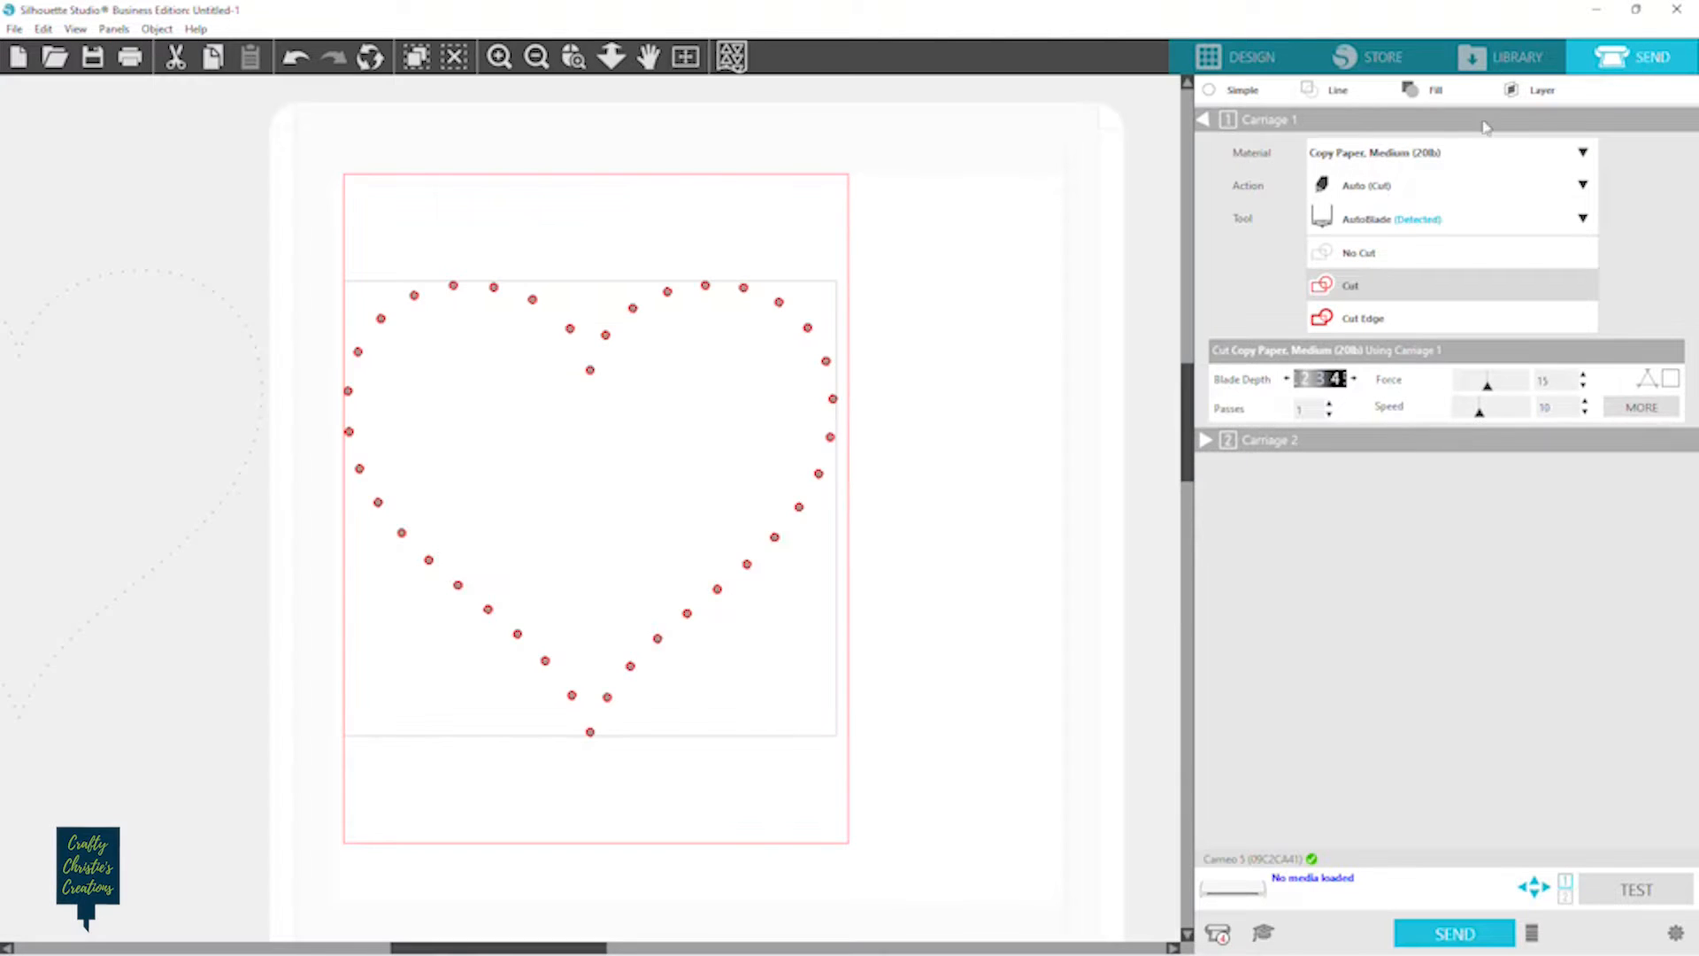